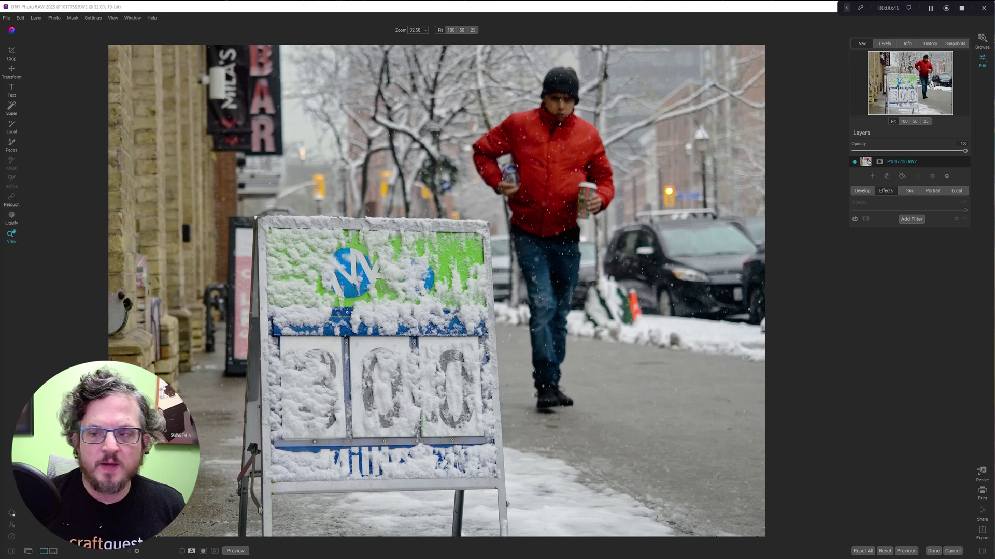
- In Develop, preview Saturation at -100, then reset it to 0 so the photo stays in colour
left_click(868, 191)
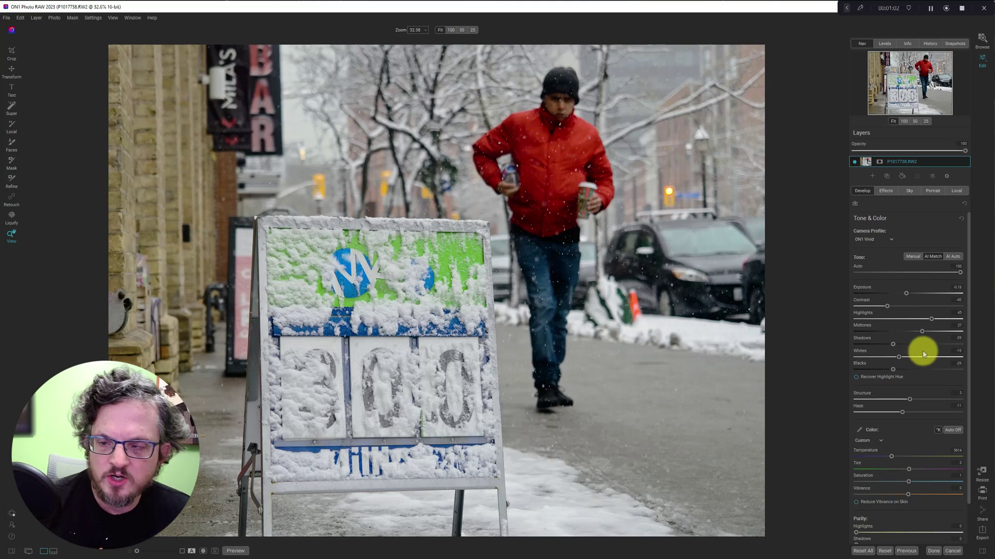
scroll(928, 371, "down", 2)
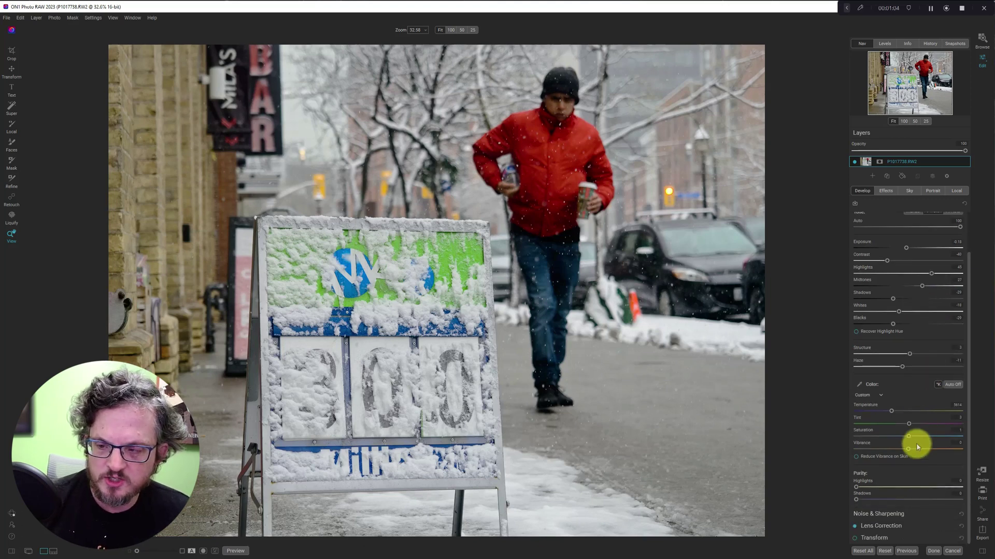
left_click_drag(906, 437, 848, 441)
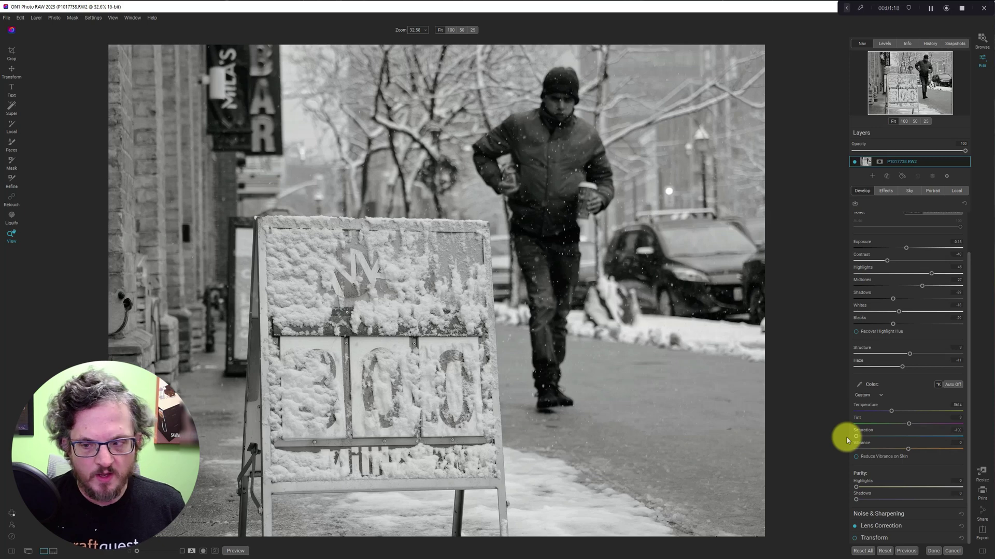
double_click(856, 437)
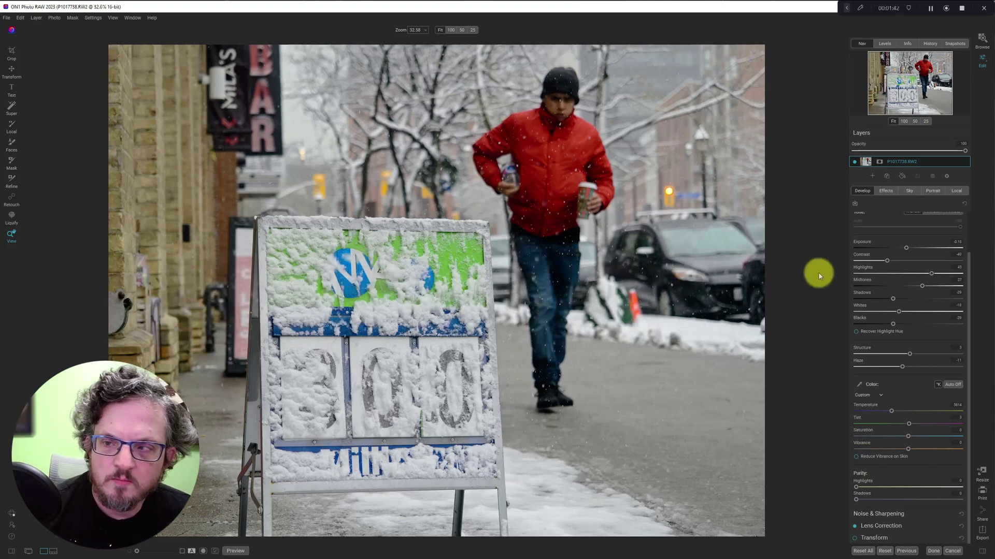
- Add a local adjustment at Saturation -100 and invert its mask to cover the whole photo
left_click(955, 191)
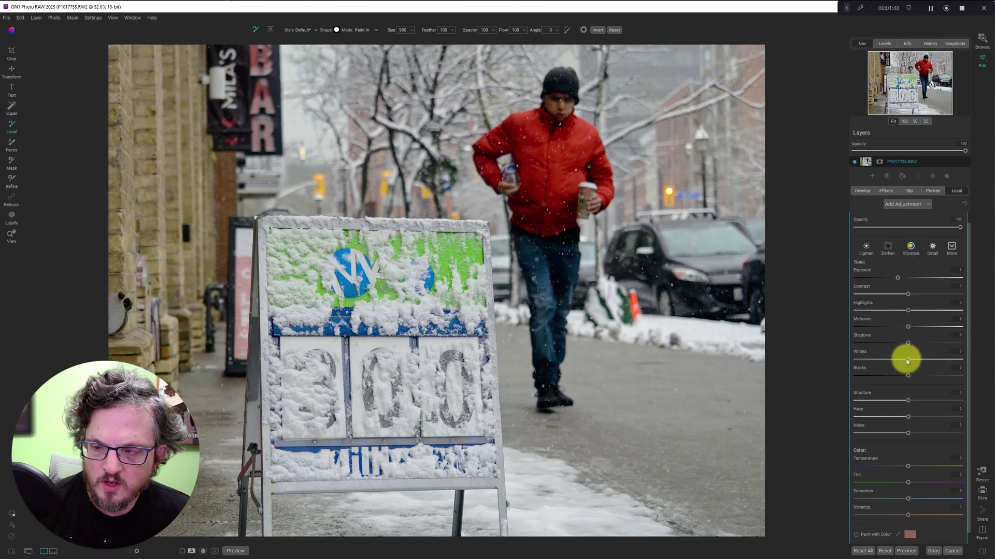
scroll(907, 358, "down", 1)
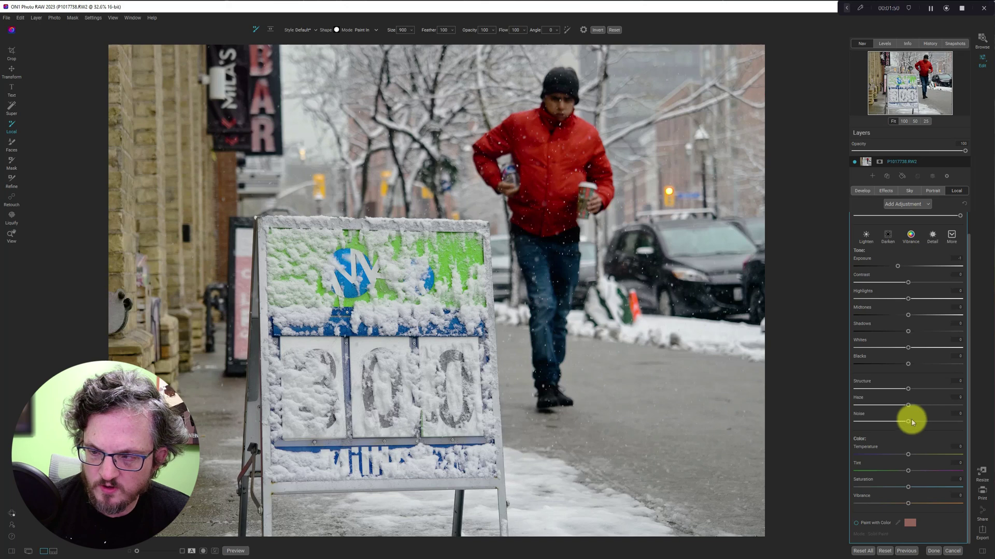
scroll(909, 384, "up", 2)
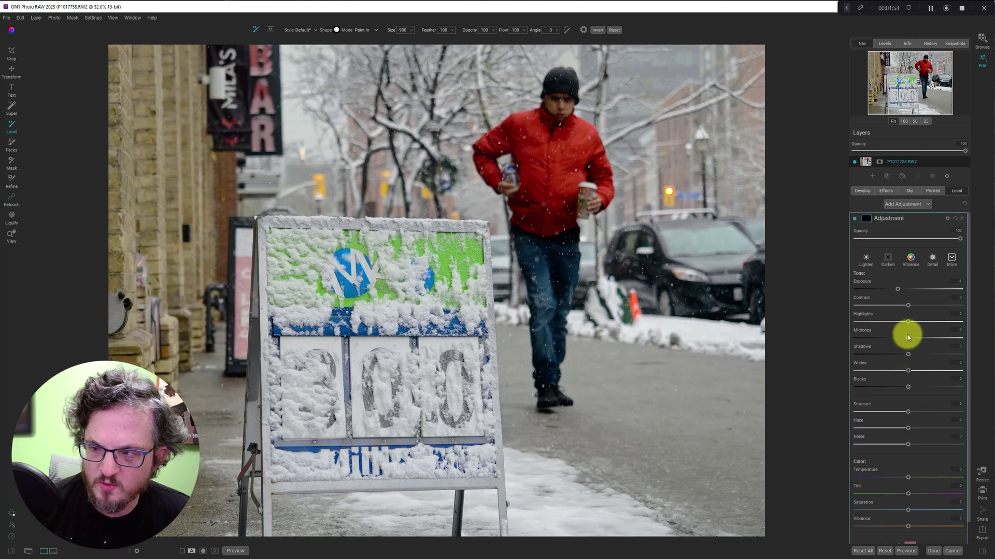
scroll(907, 338, "down", 2)
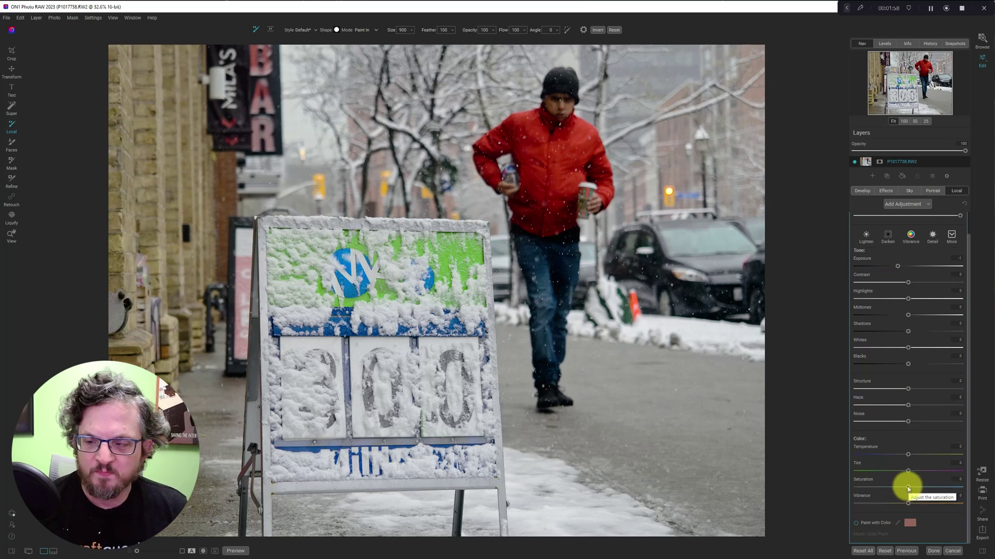
left_click_drag(907, 489, 848, 488)
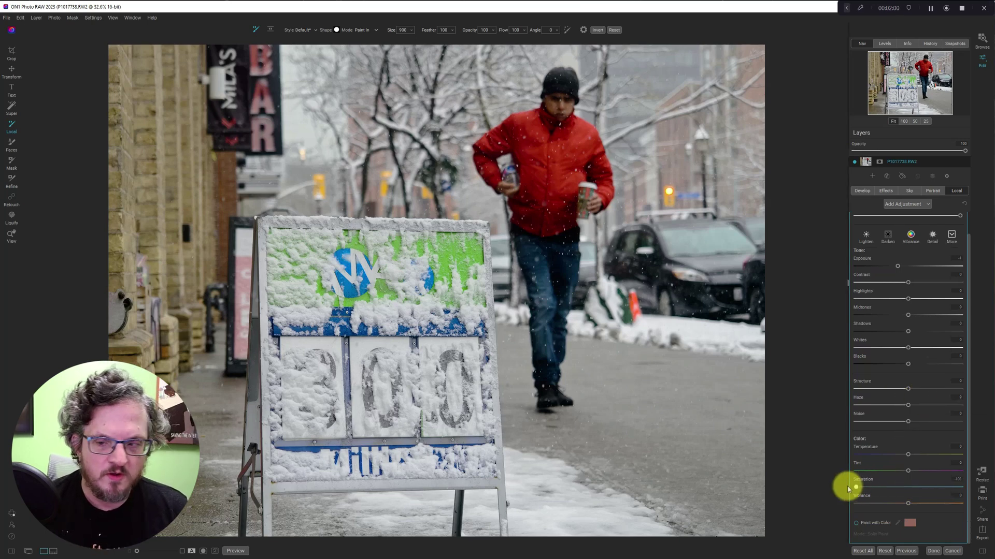
scroll(907, 310, "up", 2)
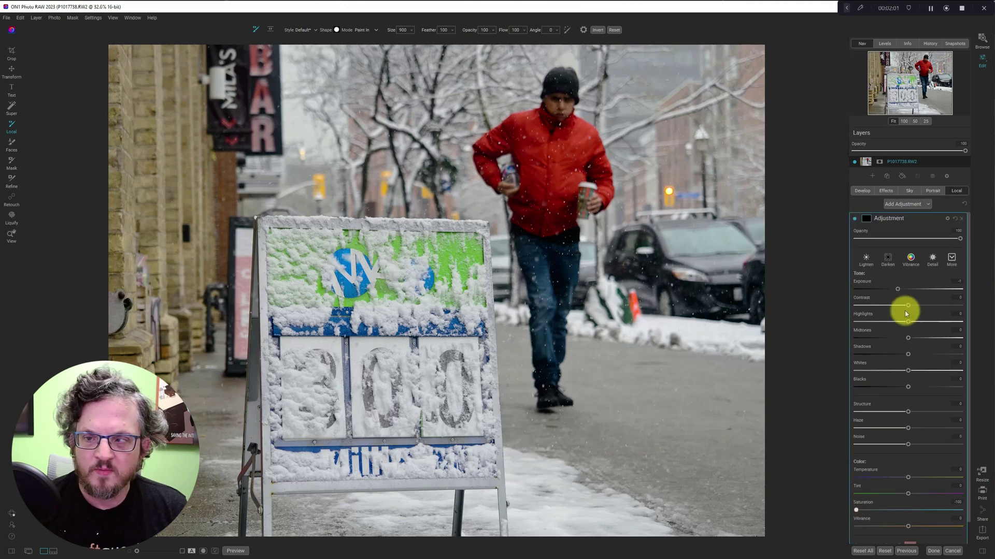
left_click(866, 219)
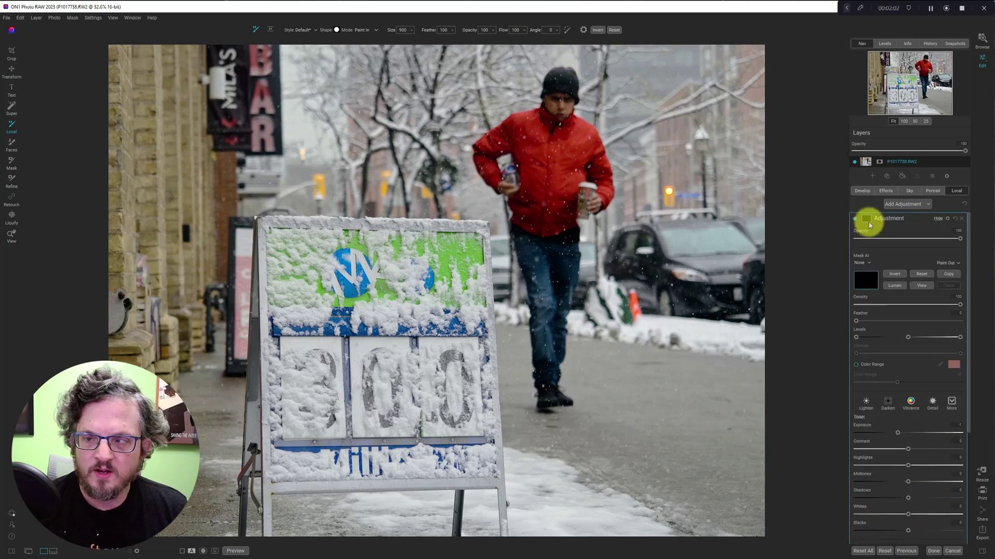
left_click(895, 275)
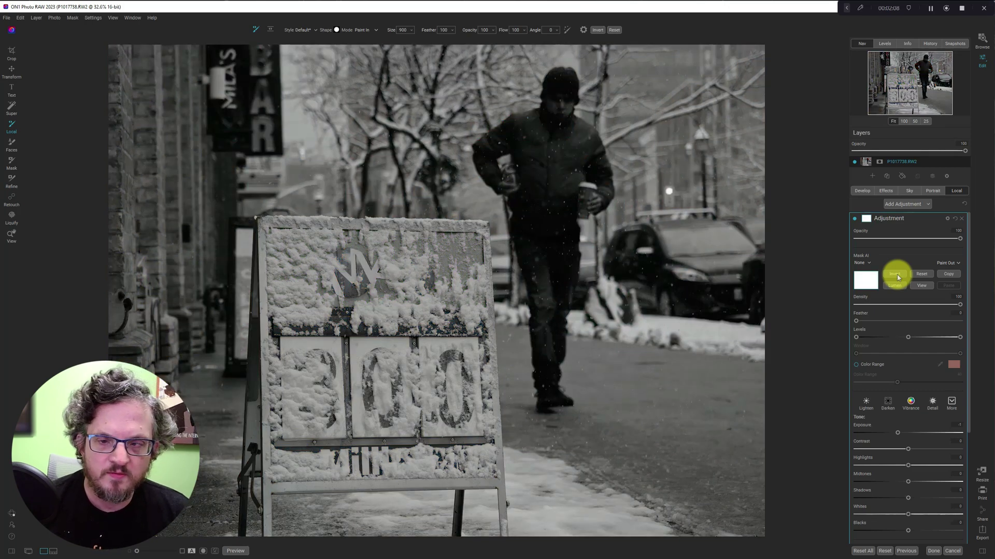
- Reset the local adjustment's exposure and saturation back to 0
scroll(896, 277, "down", 7)
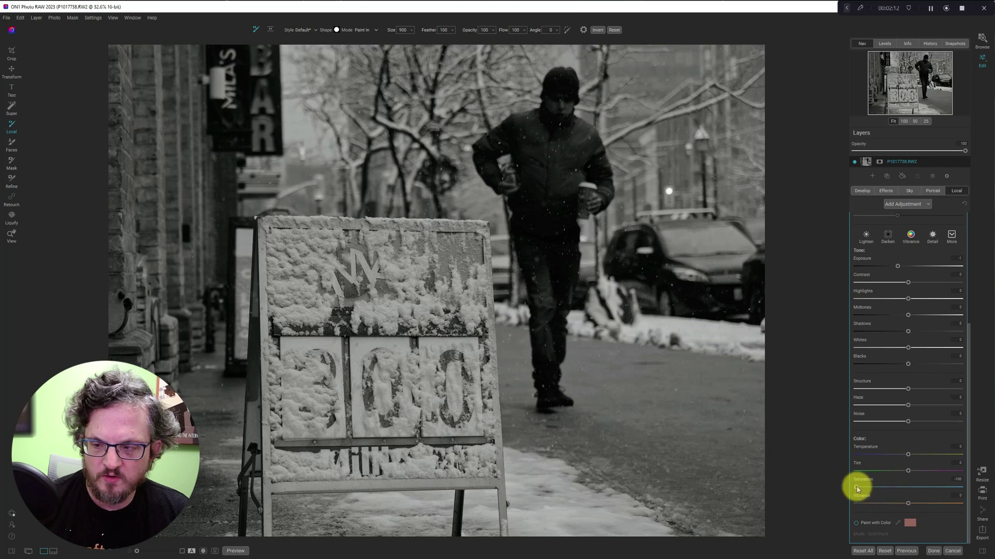
left_click_drag(856, 488, 909, 487)
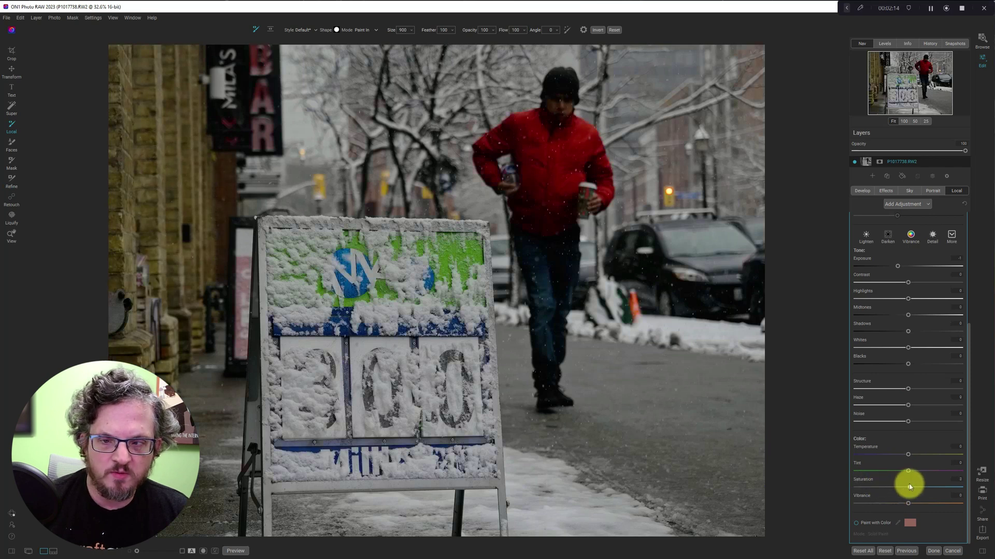
scroll(884, 402, "up", 5)
scroll(879, 403, "down", 1)
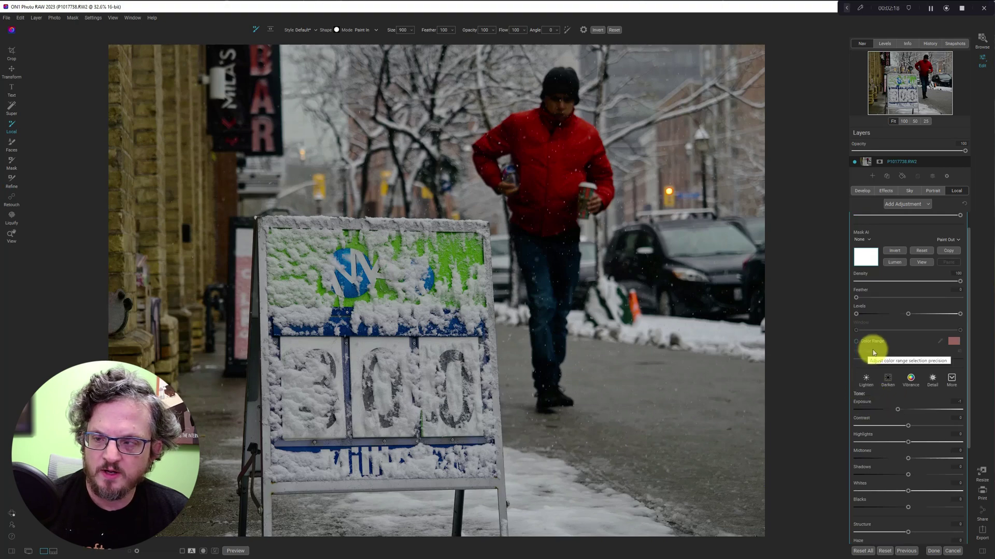
double_click(868, 404)
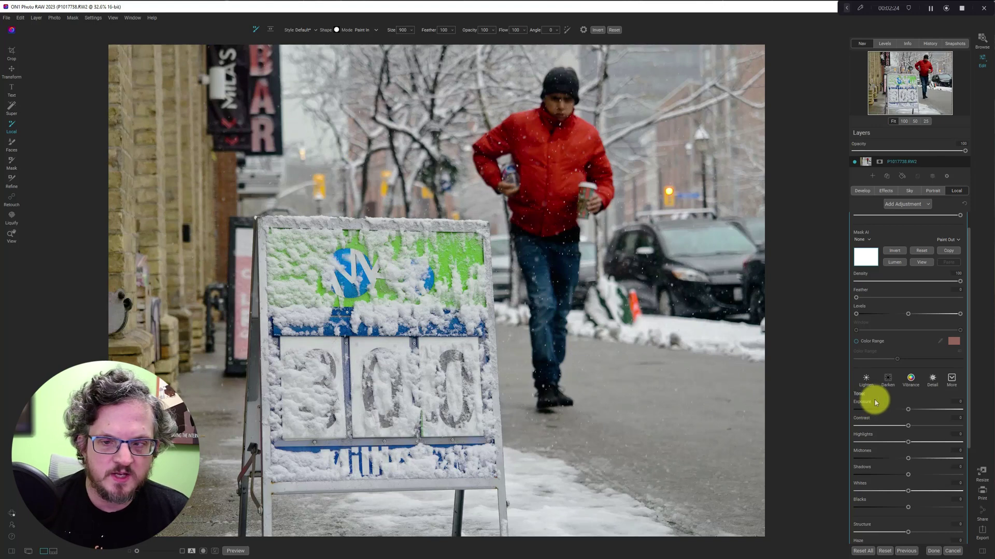
scroll(875, 402, "down", 5)
left_click_drag(908, 487, 821, 489)
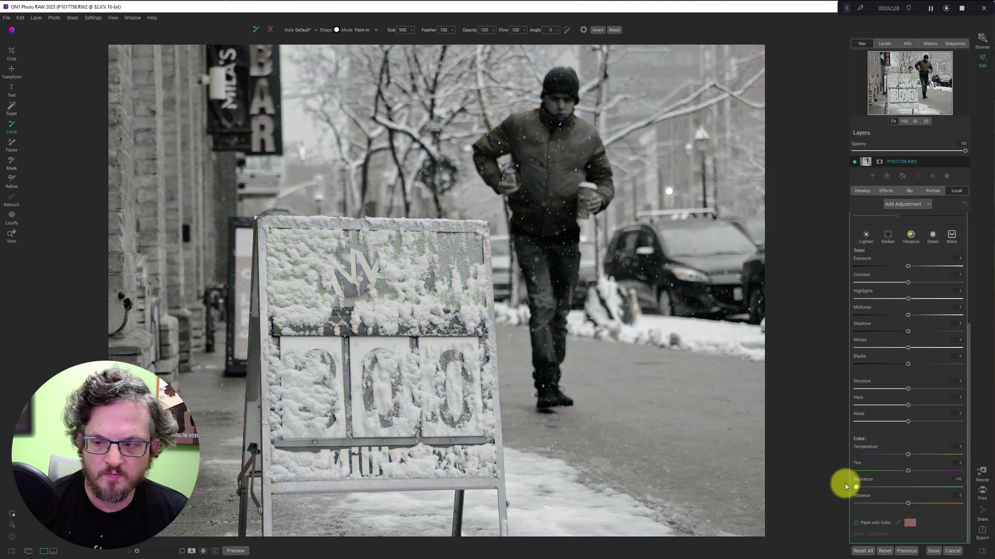
double_click(864, 481)
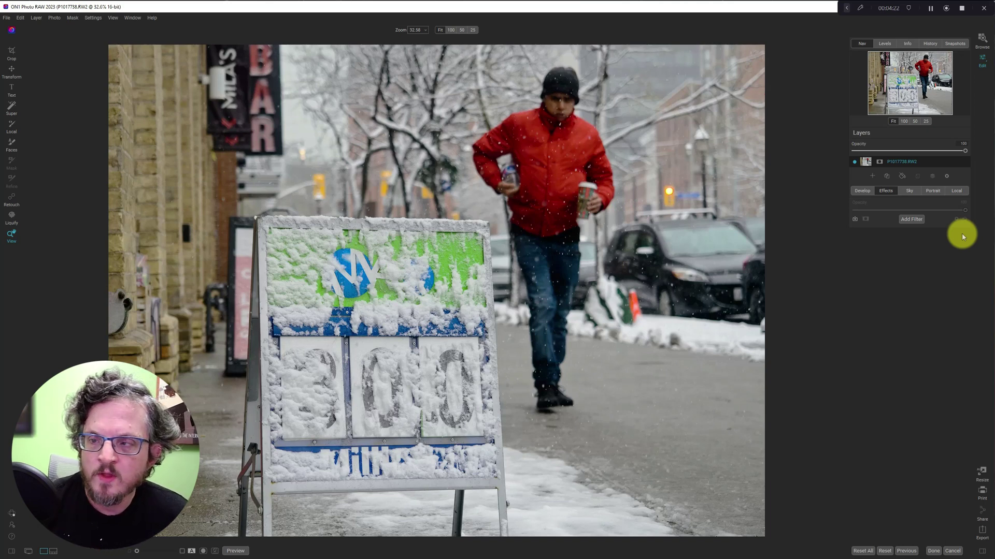
left_click(920, 222)
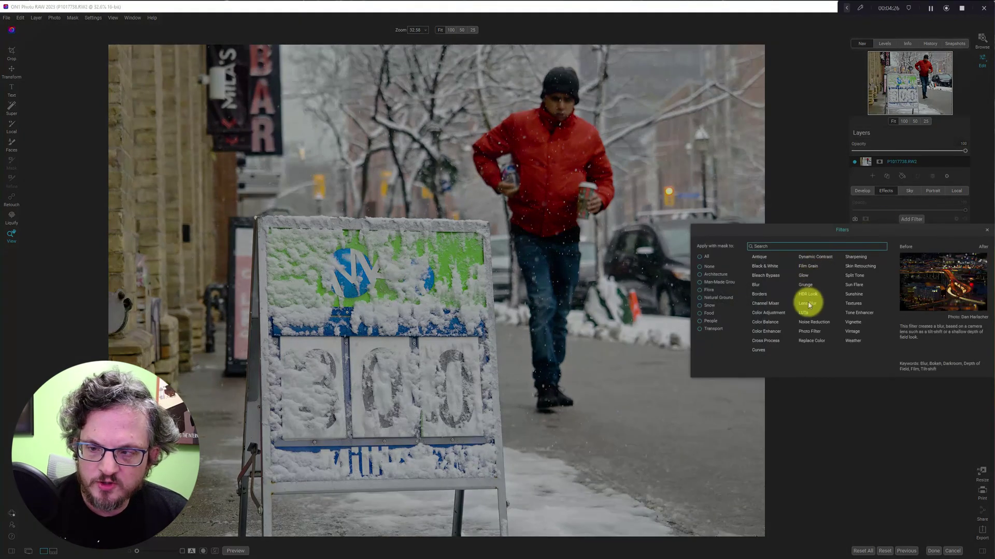
left_click(765, 333)
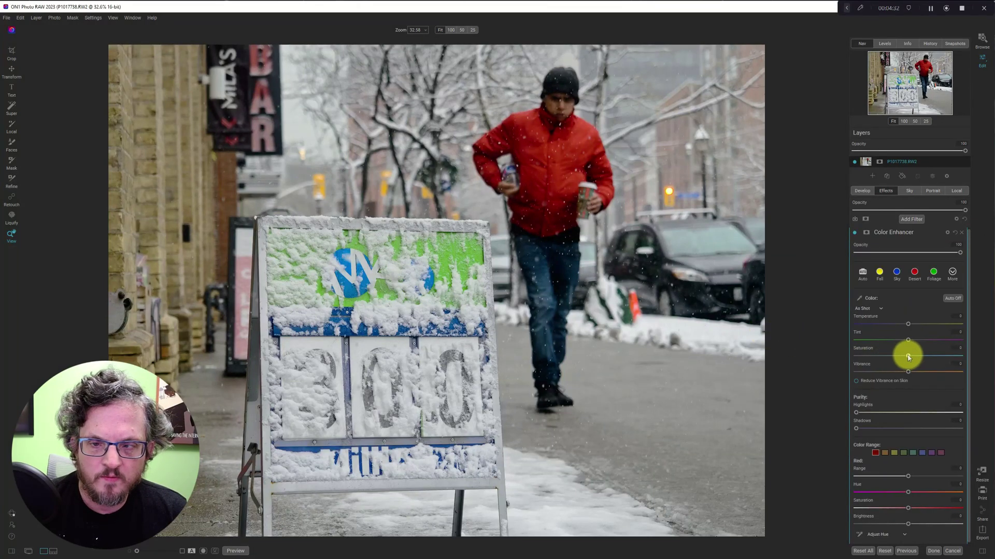
left_click_drag(907, 356, 853, 357)
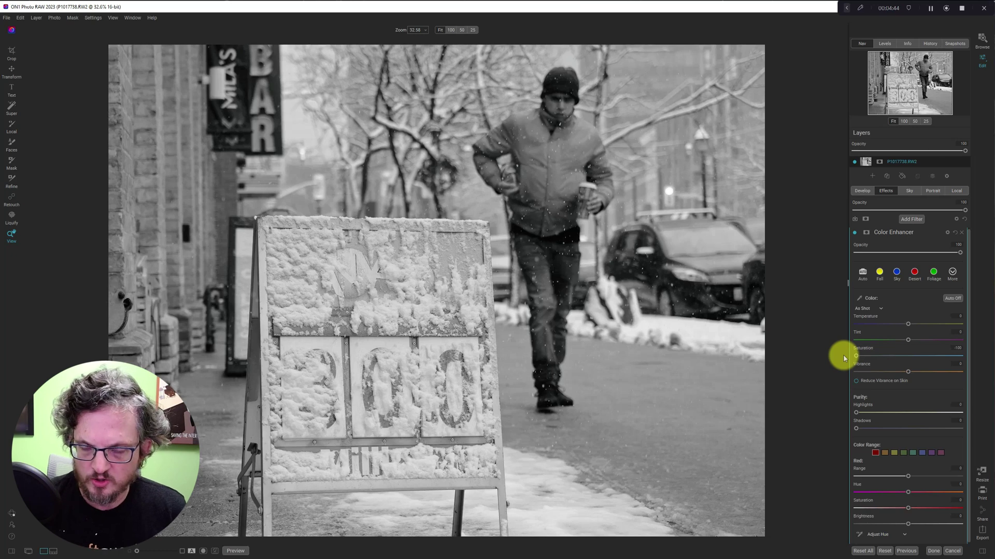
left_click(963, 238)
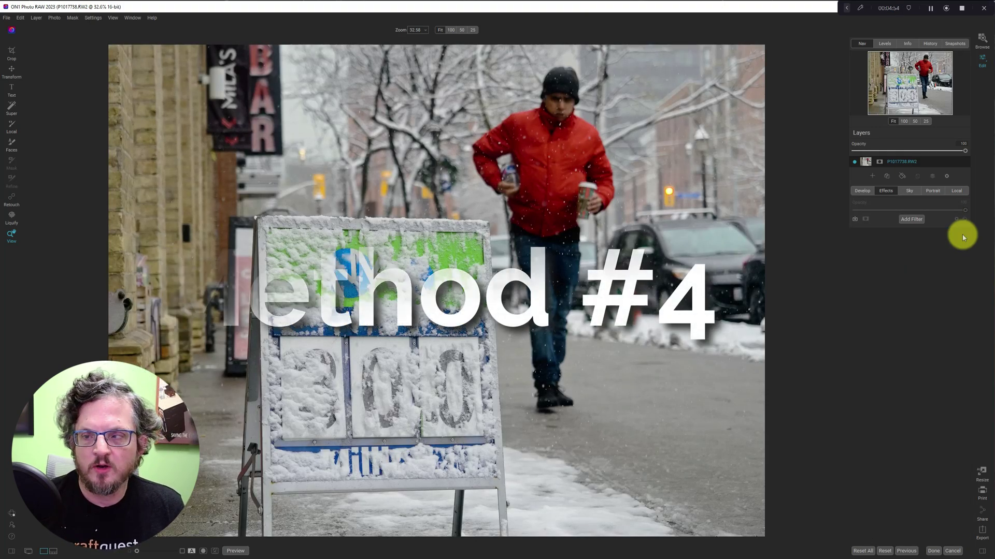
- Add a LUTs filter and switch its category to Black and White, showing the Amidol LUT
left_click(910, 221)
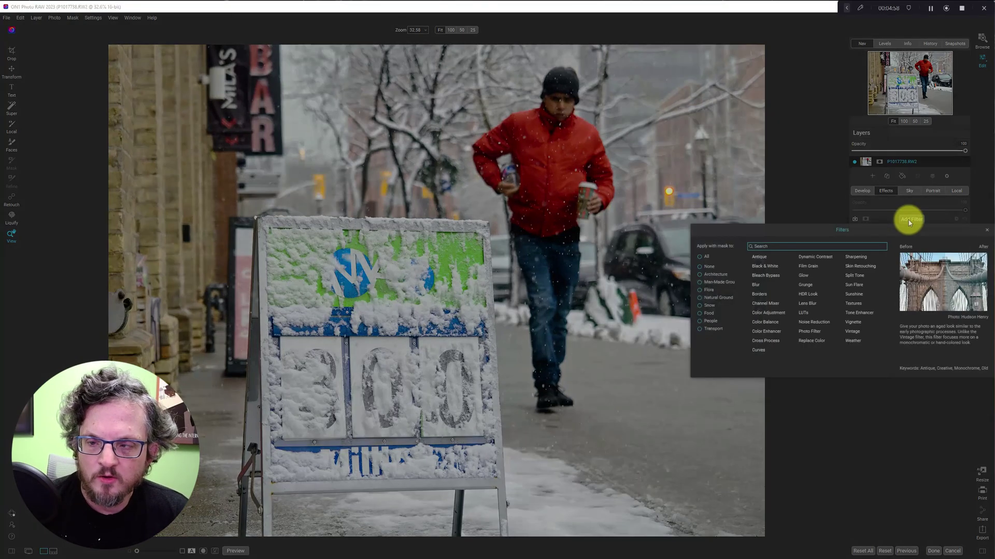
left_click(801, 312)
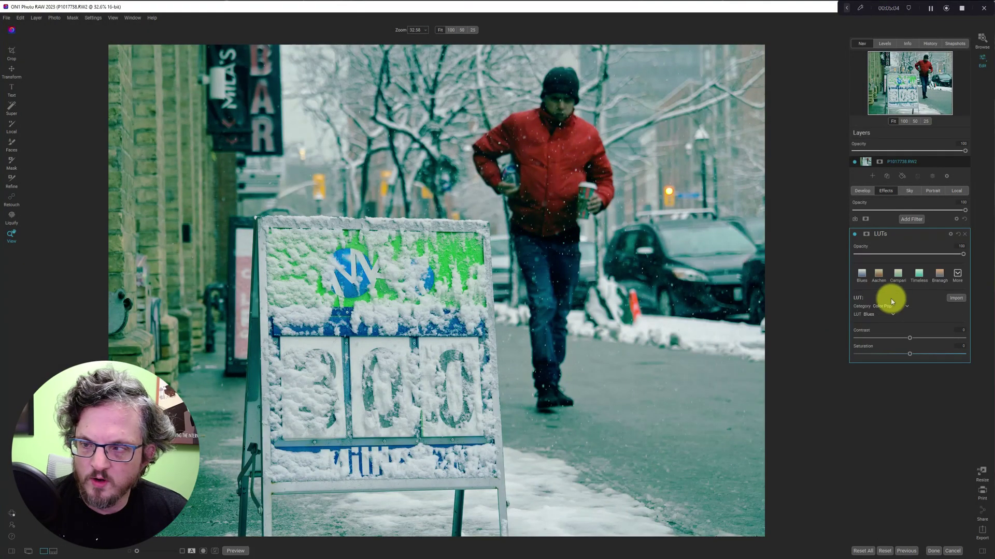
left_click(957, 274)
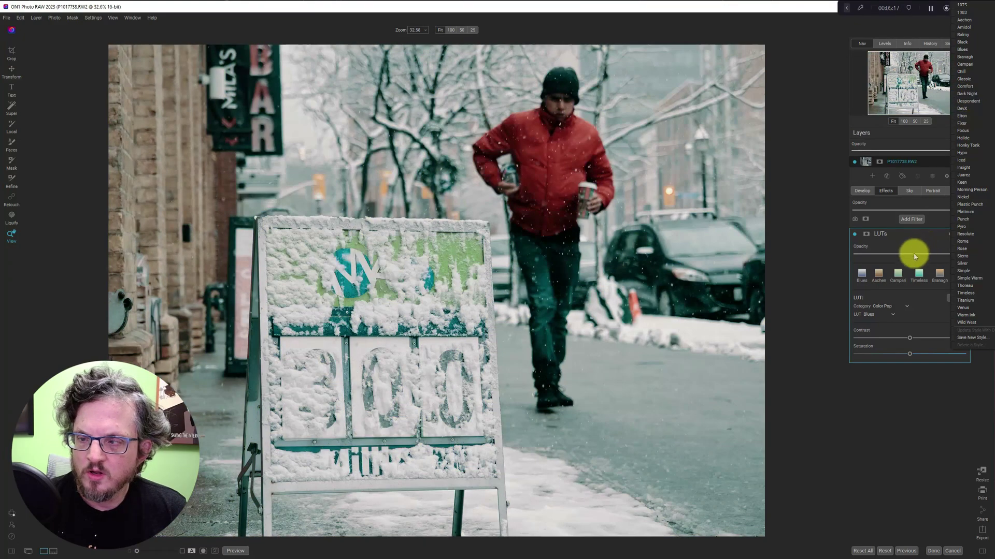
left_click(911, 244)
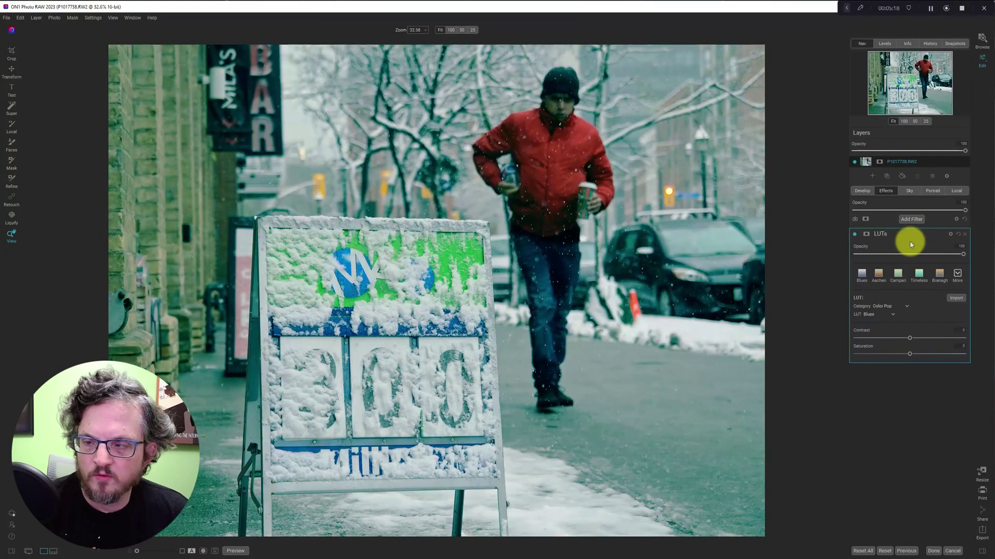
left_click(895, 307)
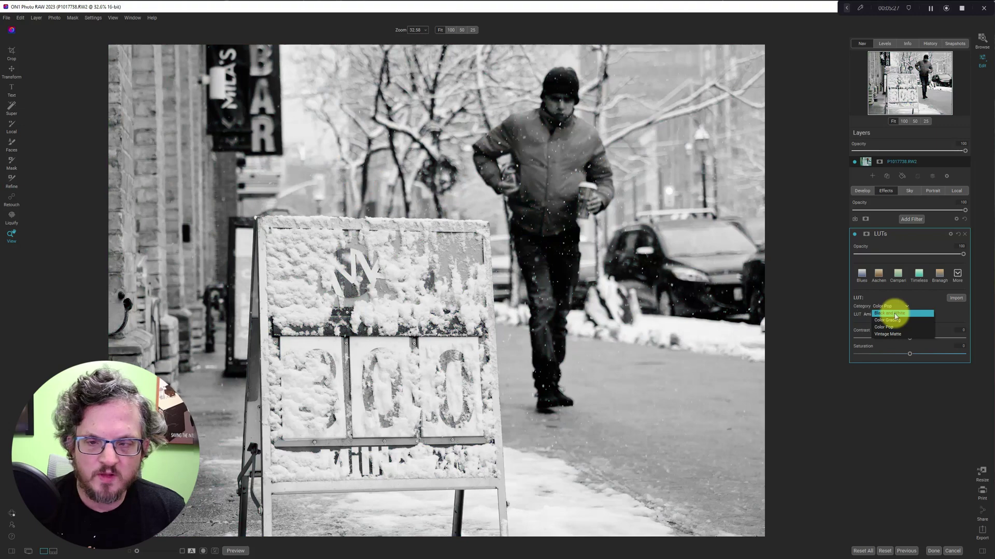
left_click(894, 313)
left_click(895, 315)
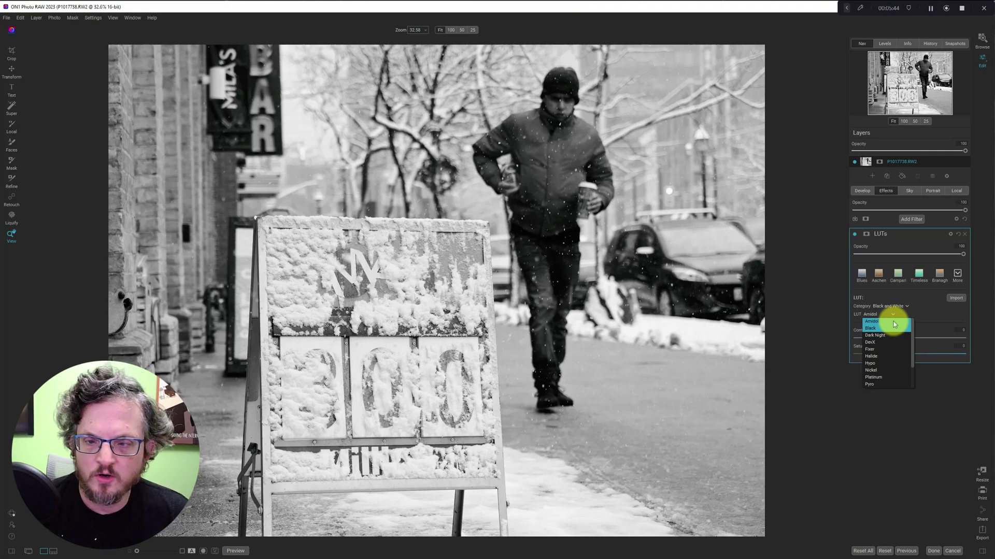
- Preview the Black and White LUTs in turn, from Dark Night and DevX through Pyro, Warm Ink and Wild West
key("Down")
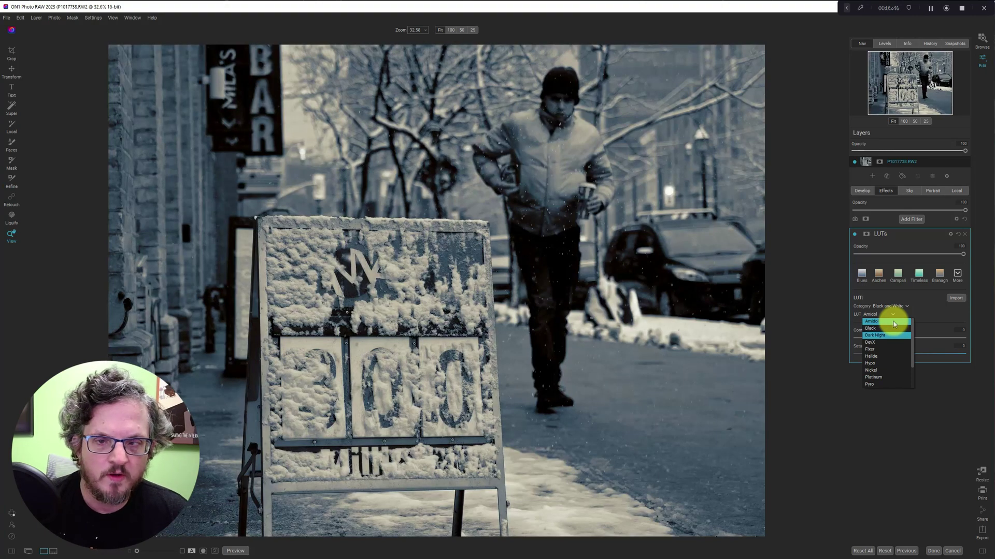
key("Down")
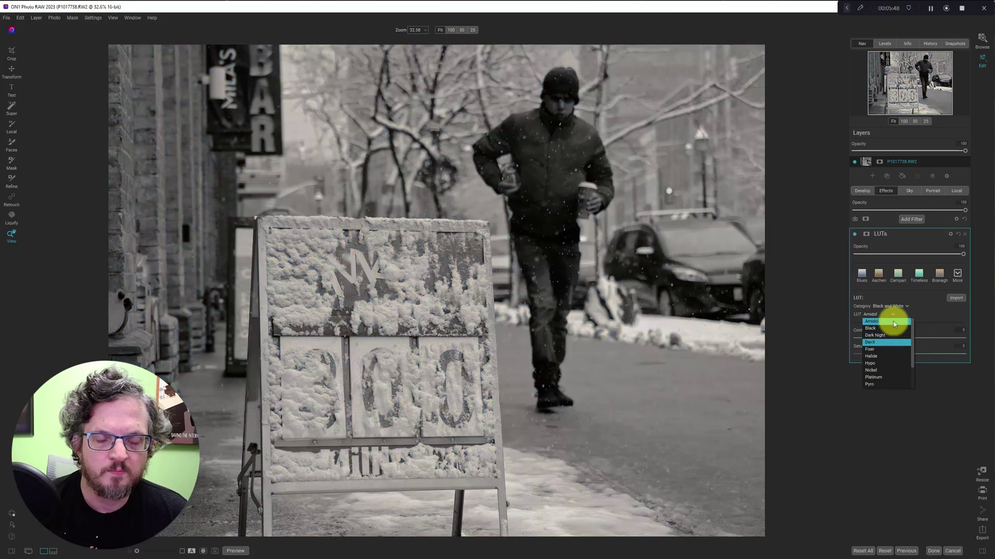
key("Down")
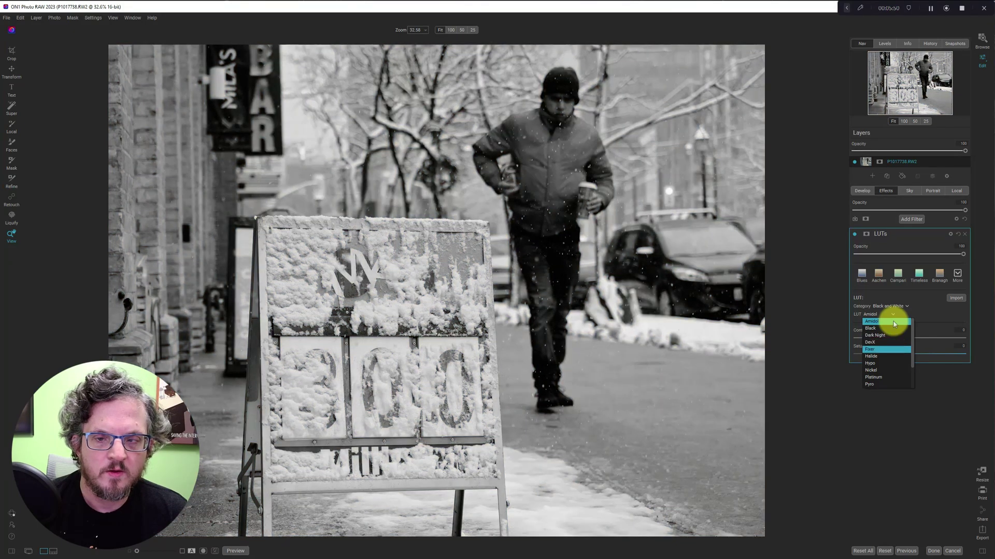
key("Down")
key("Down")
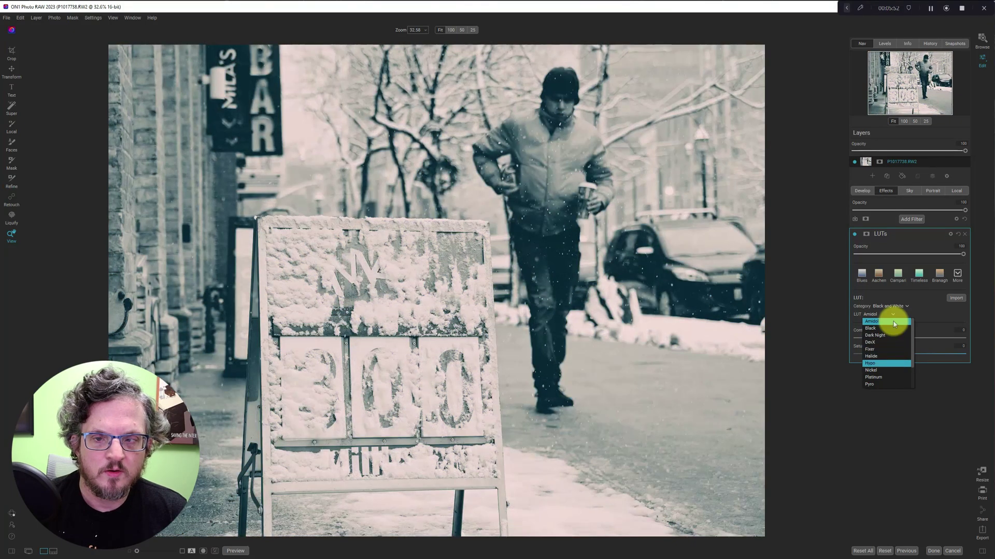
key("Down")
key("Down")
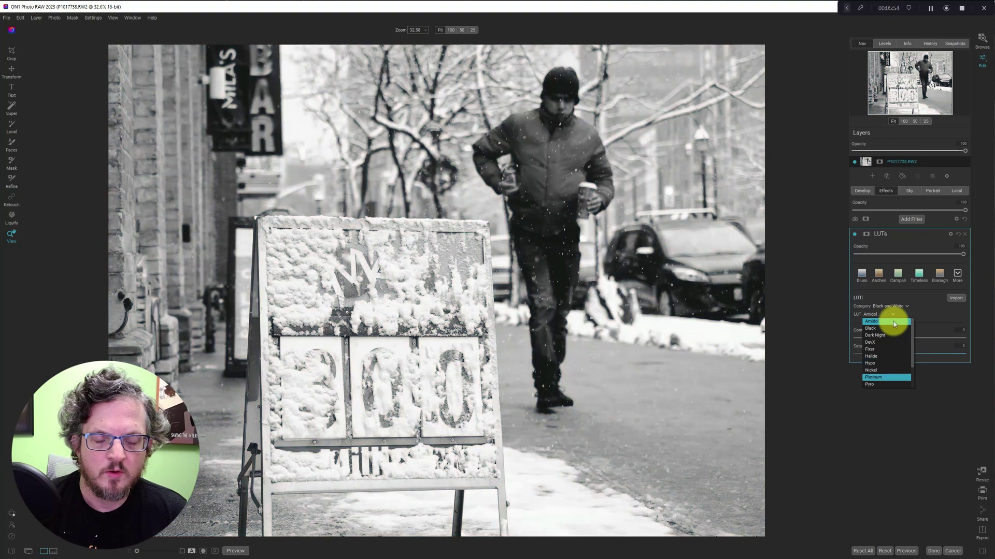
key("Down")
key("Down")
key("Down")
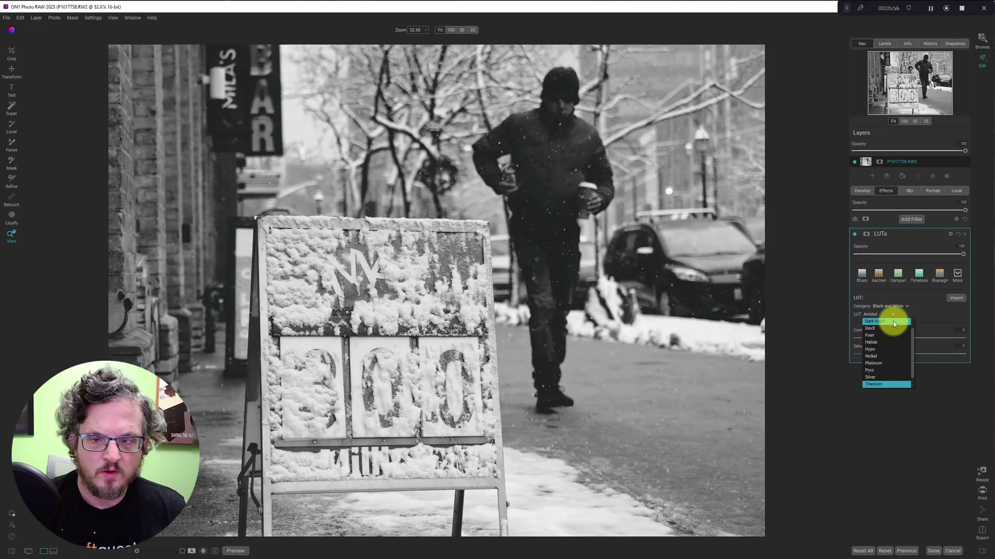
key("Down")
key("Down")
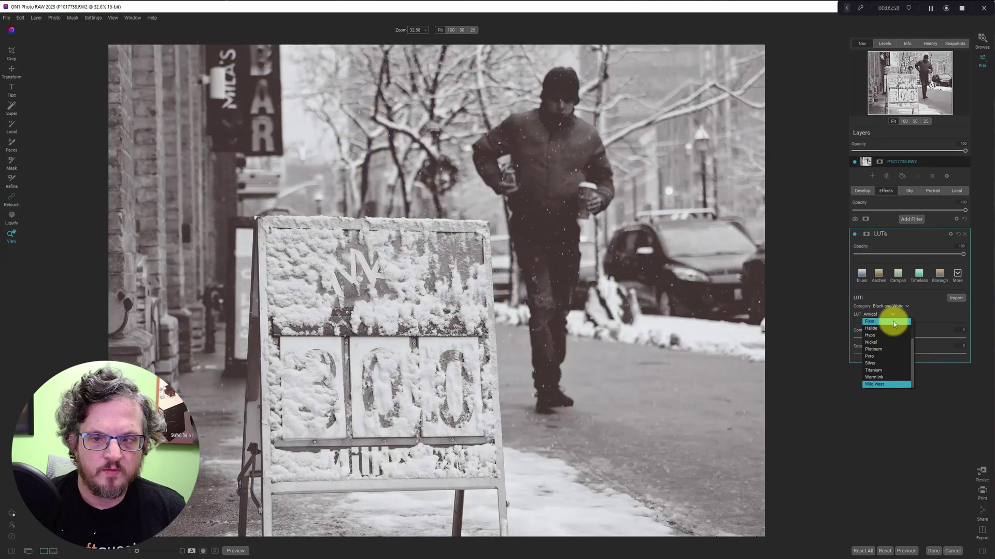
key("Up")
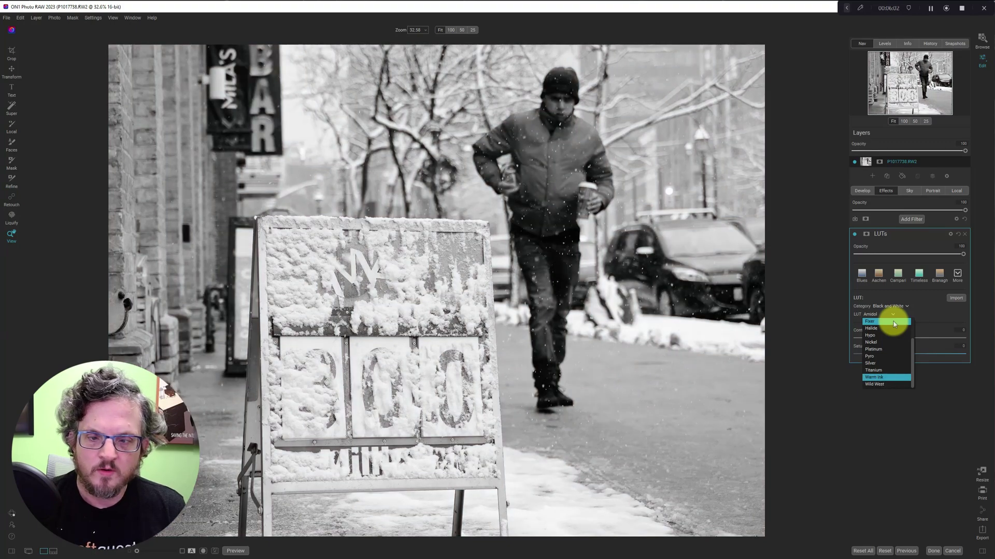
key("Up")
key("Up")
key("Up")
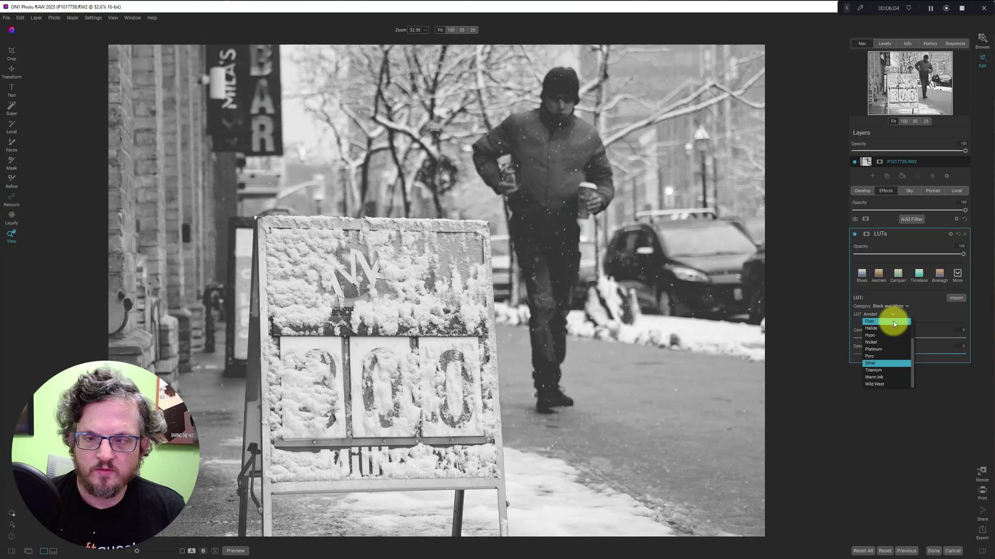
key("Up")
key("Up")
key("Up")
key("Up")
key("Up")
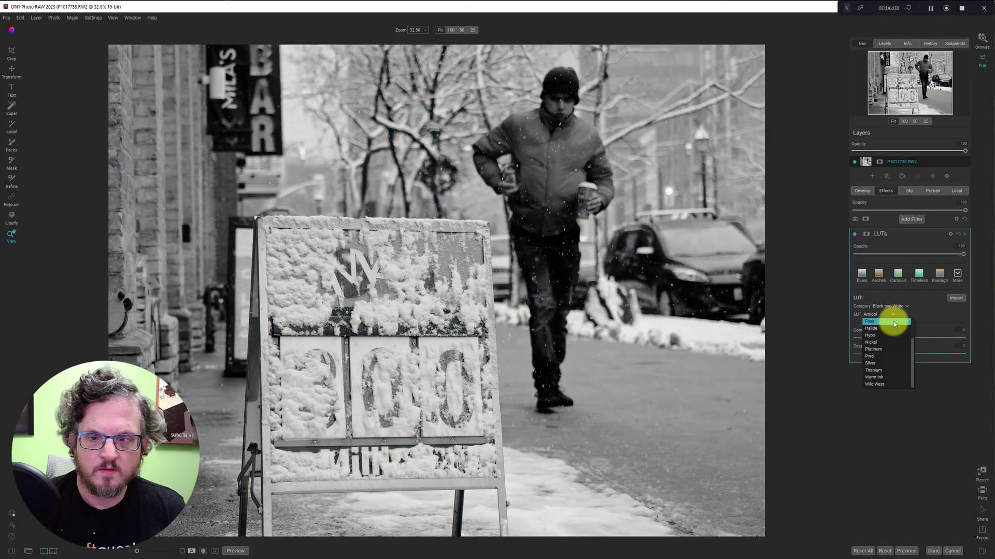
key("Down")
key("Down")
key("Down")
key("Down")
key("Down")
key("Down")
key("Down")
key("Down")
key("Down")
key("Down")
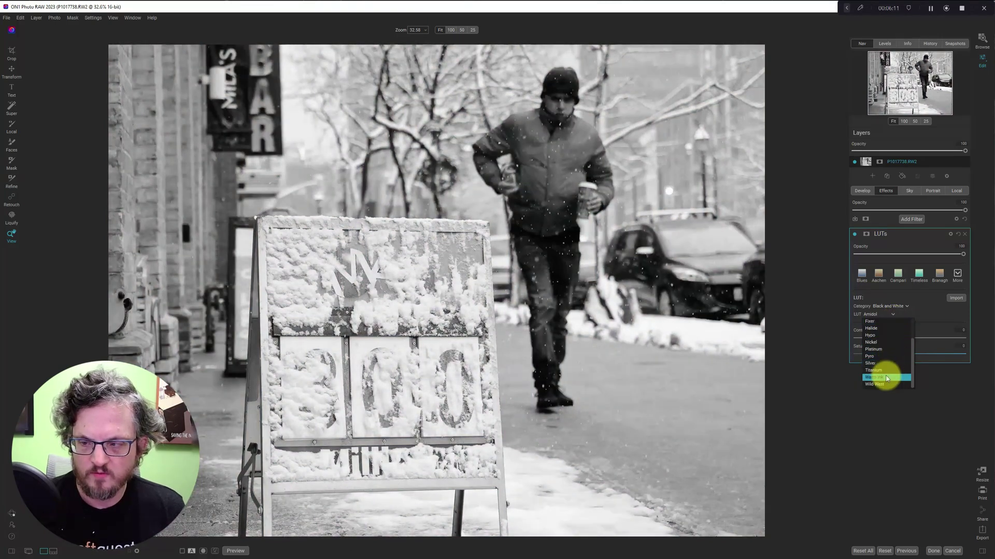
- Apply the Warm Ink LUT and try its Contrast and Saturation sliders, with saturation near 50
left_click(885, 377)
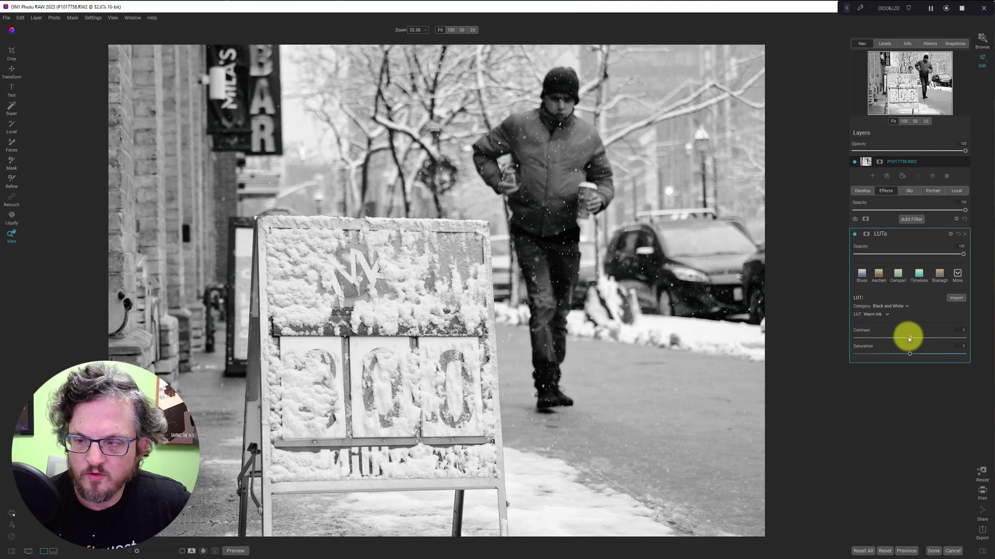
left_click_drag(909, 338, 874, 339)
double_click(869, 333)
mouse_move(907, 355)
left_mouse_down()
mouse_move(968, 352)
mouse_move(850, 349)
mouse_move(981, 351)
mouse_move(839, 348)
mouse_move(966, 350)
mouse_move(910, 355)
left_mouse_up()
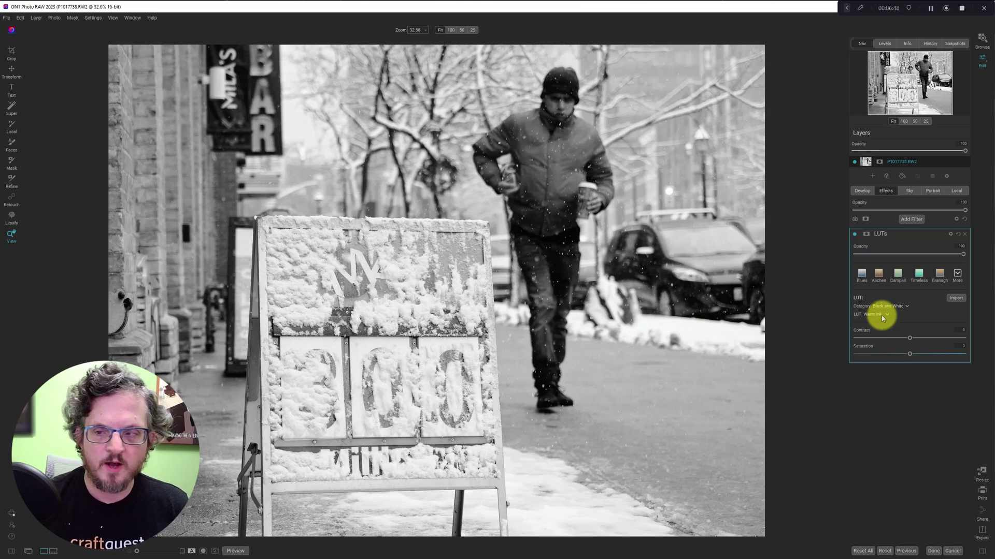
mouse_move(909, 338)
left_mouse_down()
mouse_move(884, 339)
mouse_move(920, 339)
mouse_move(908, 340)
left_mouse_up()
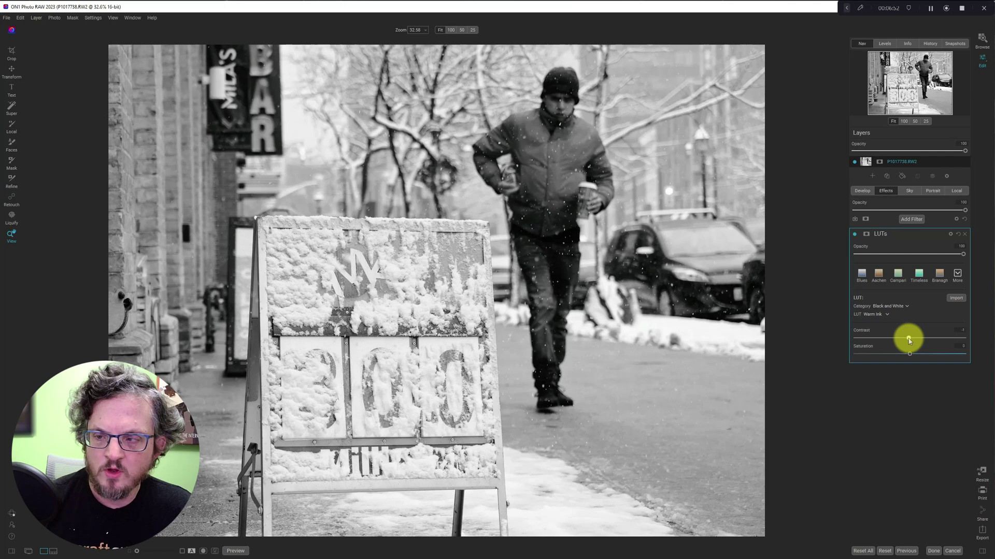
- Reopen the LUT list, keep Warm Ink, then delete the LUTs filter
left_click(881, 315)
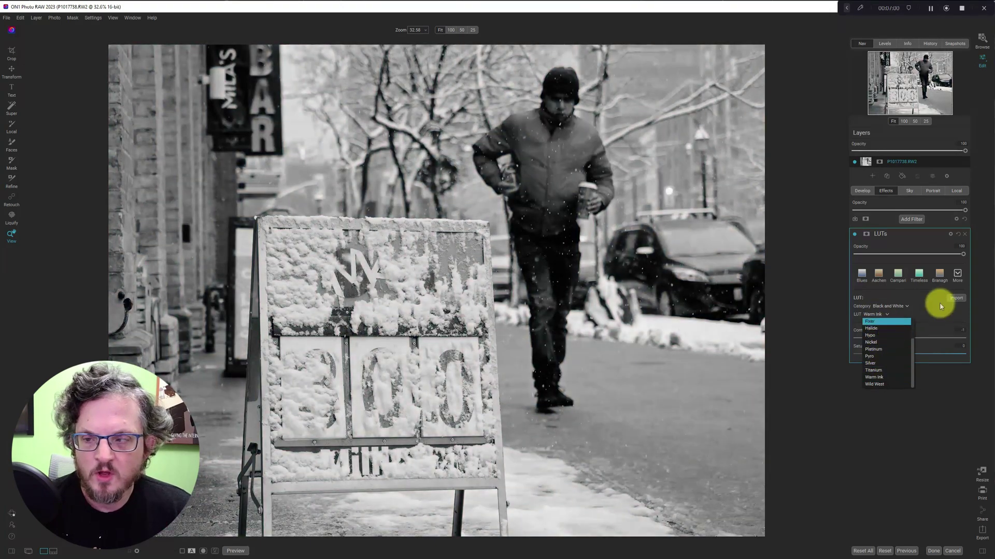
left_click(939, 301)
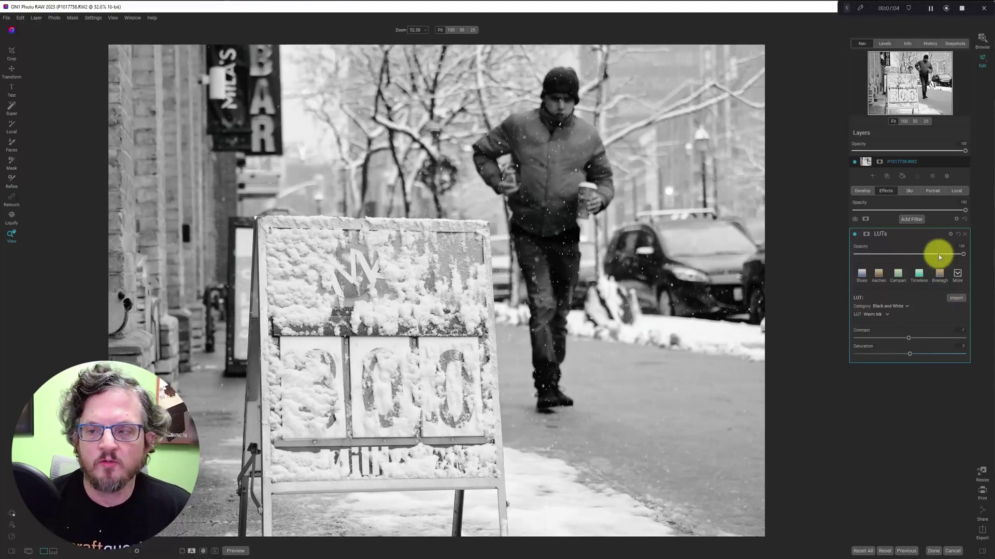
left_click(964, 235)
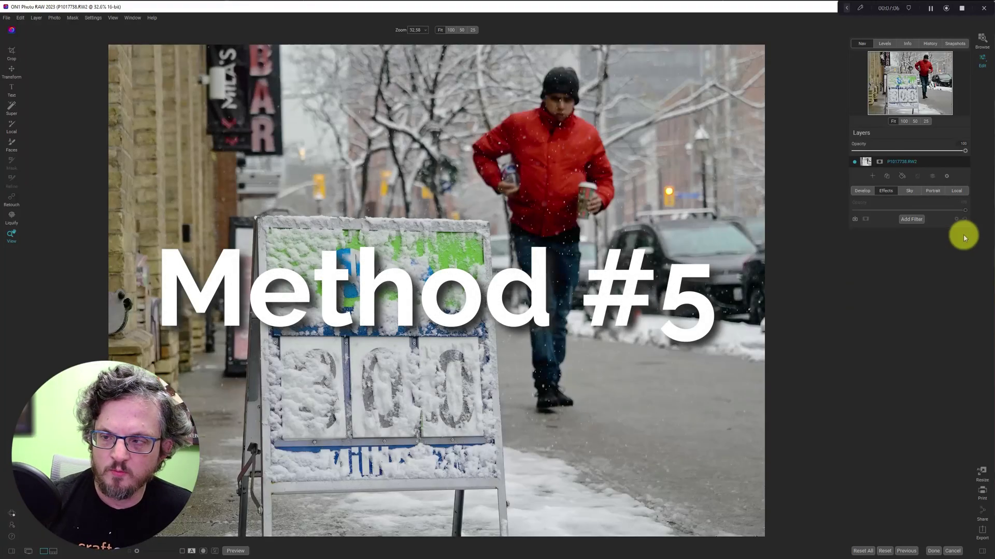
- Add a Black & White filter, preview styles like Coffee, Cyanotype and High-Key, and keep a neutral conversion
left_click(912, 219)
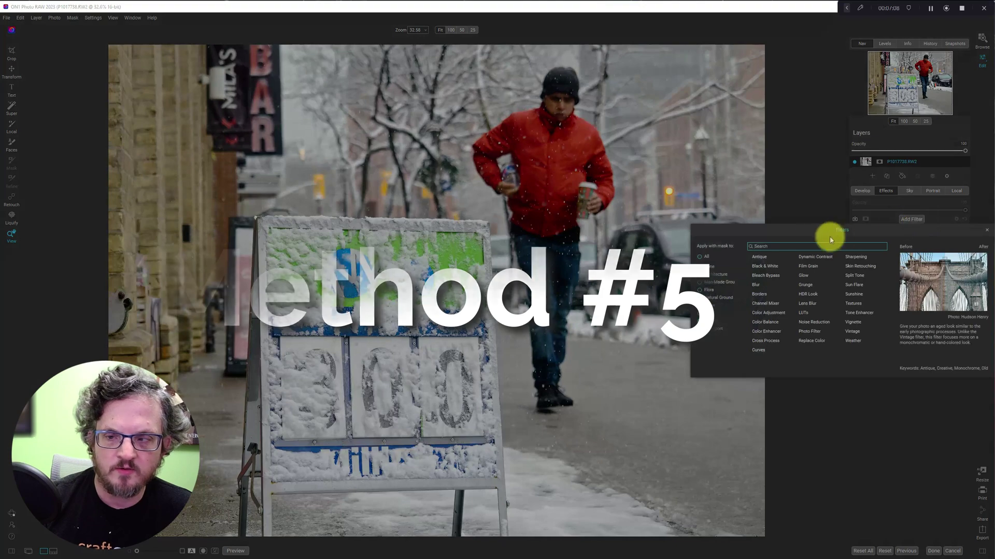
left_click(756, 262)
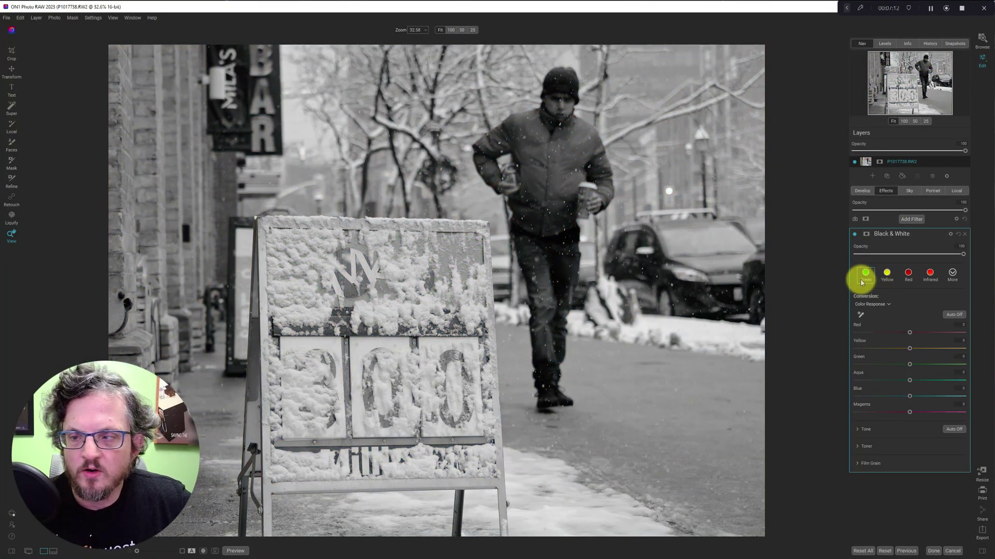
left_click(952, 273)
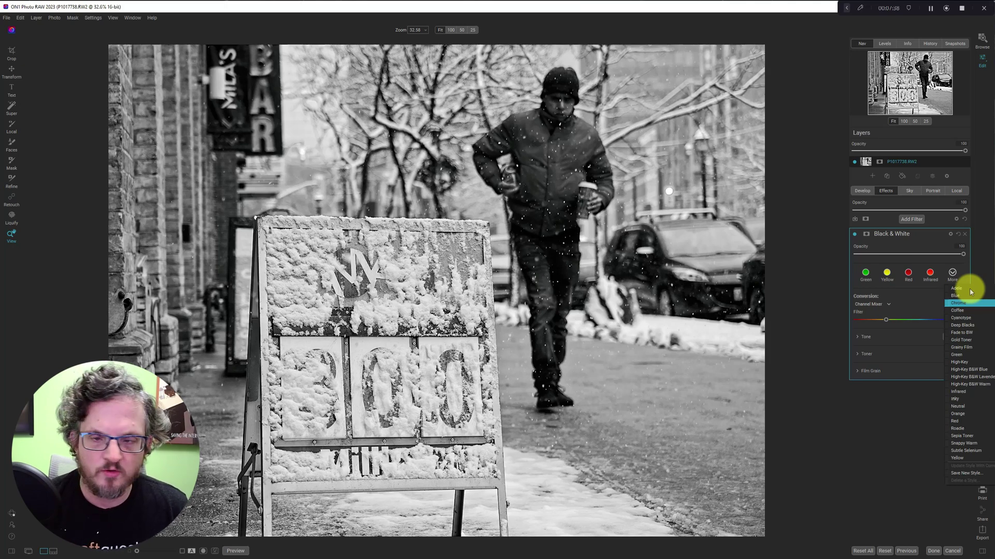
key("Down")
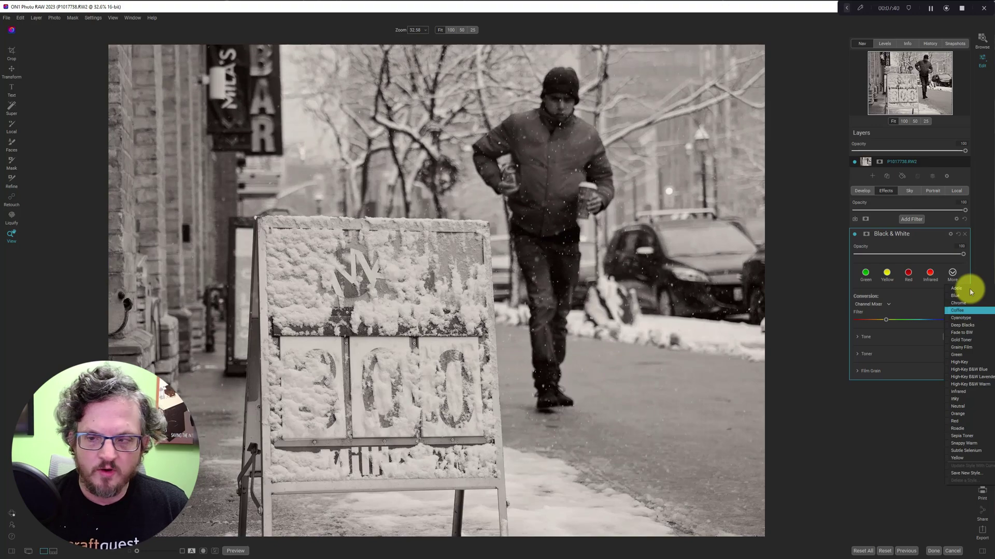
key("Down")
key("Down")
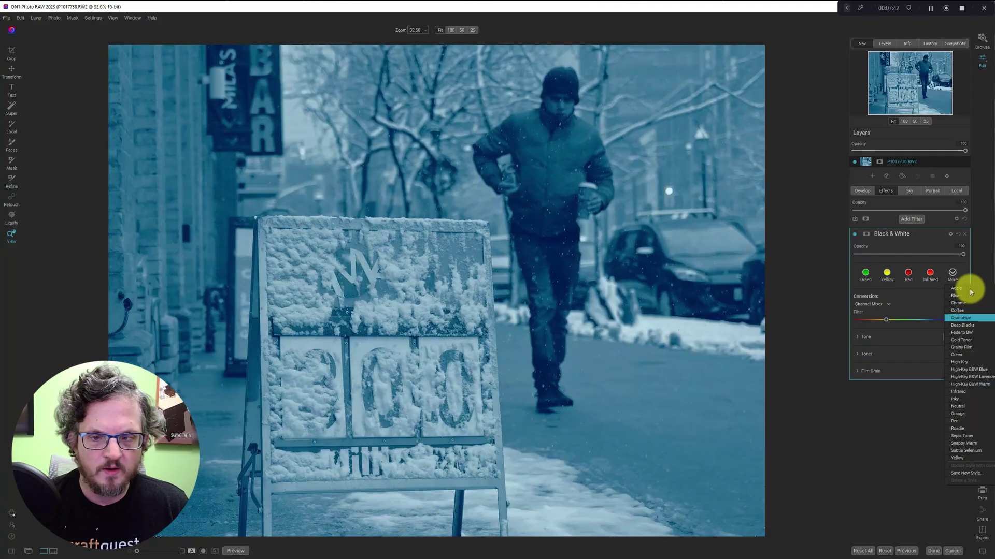
key("Down")
key("Down")
key("Down")
key("Down")
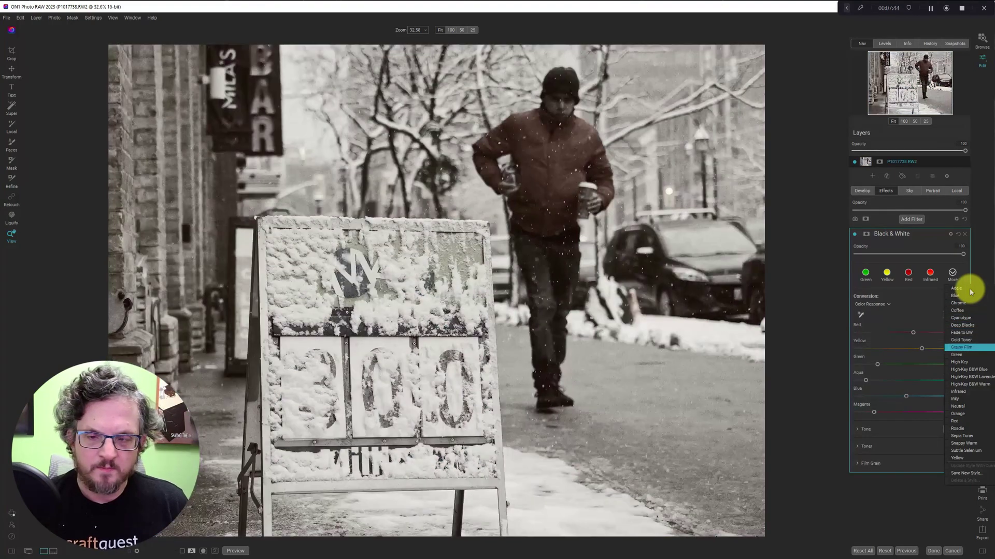
key("Down")
key("Down")
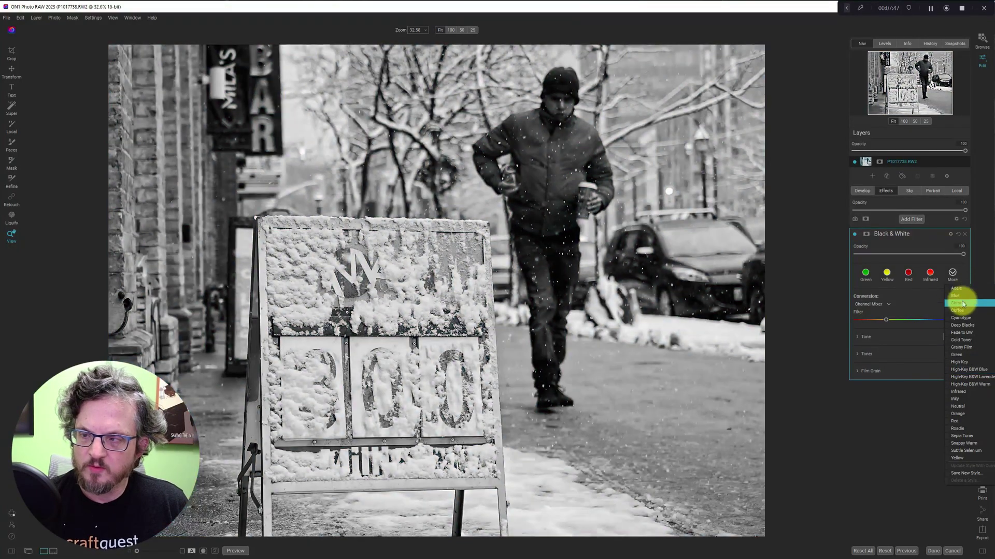
left_click(961, 300)
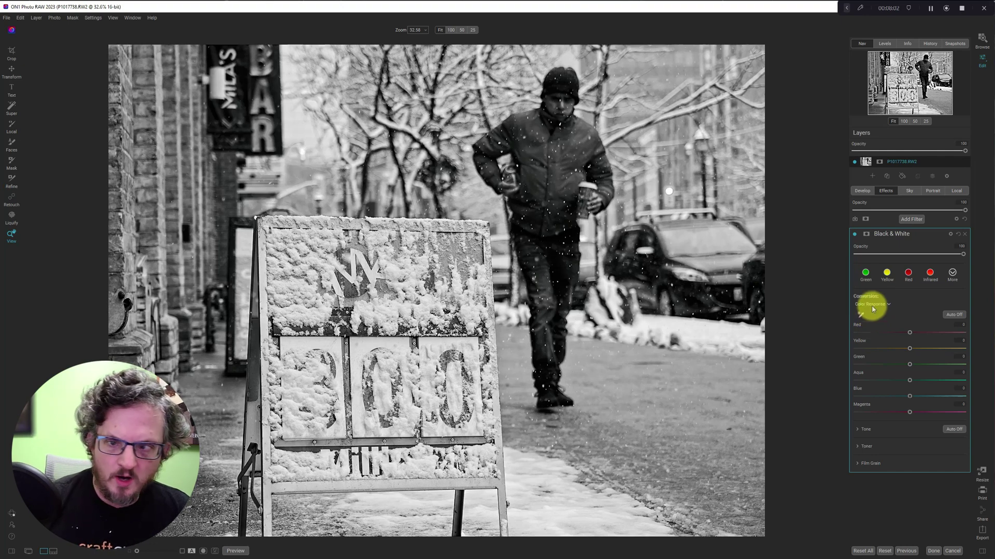
left_click(854, 236)
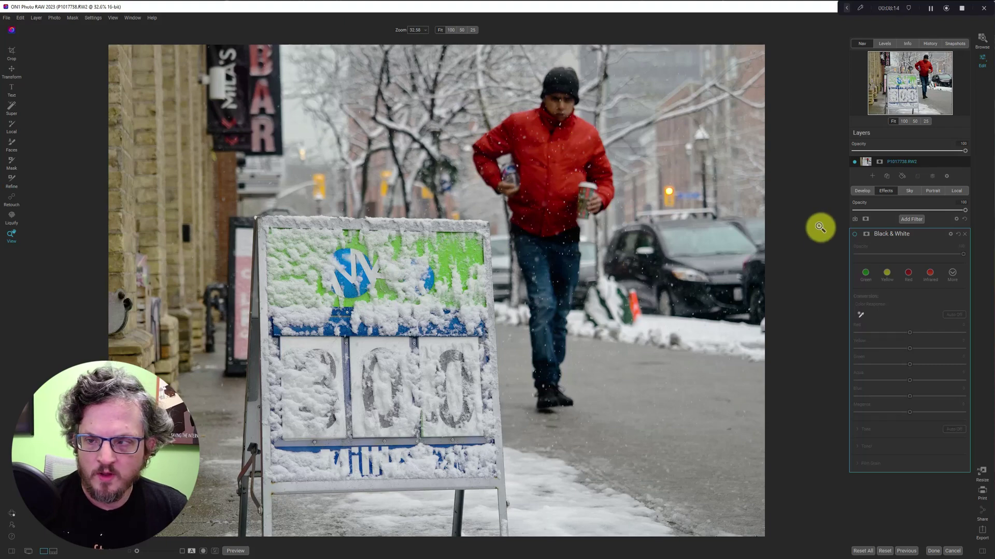
left_click(854, 234)
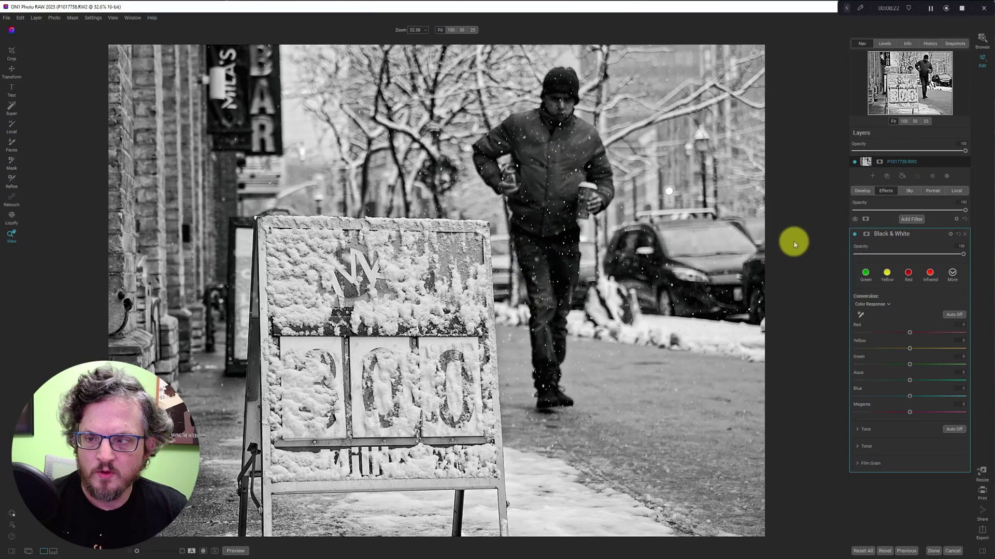
left_click(854, 233)
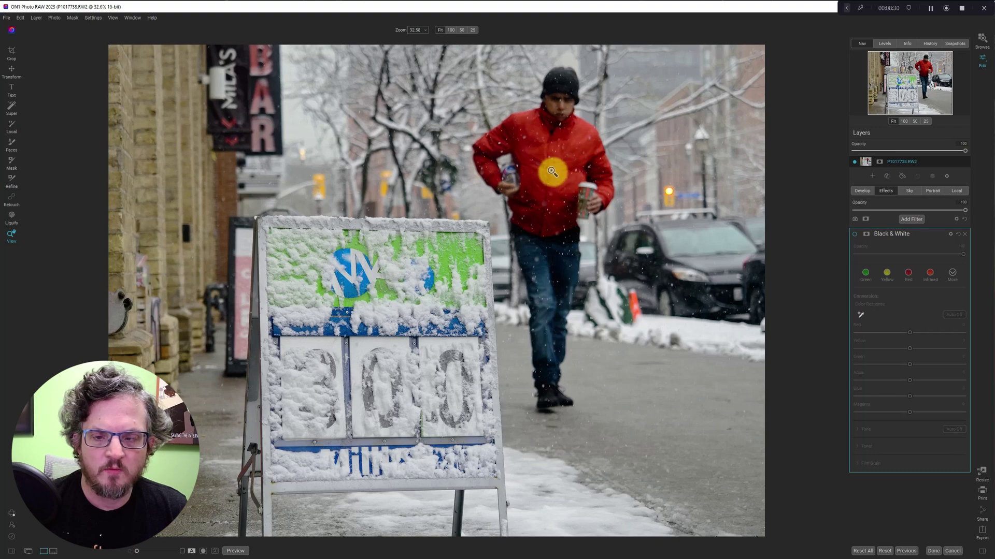
- Re-enable the Black & White filter, raise Red response to about 44 and pull Green well negative
left_click(854, 234)
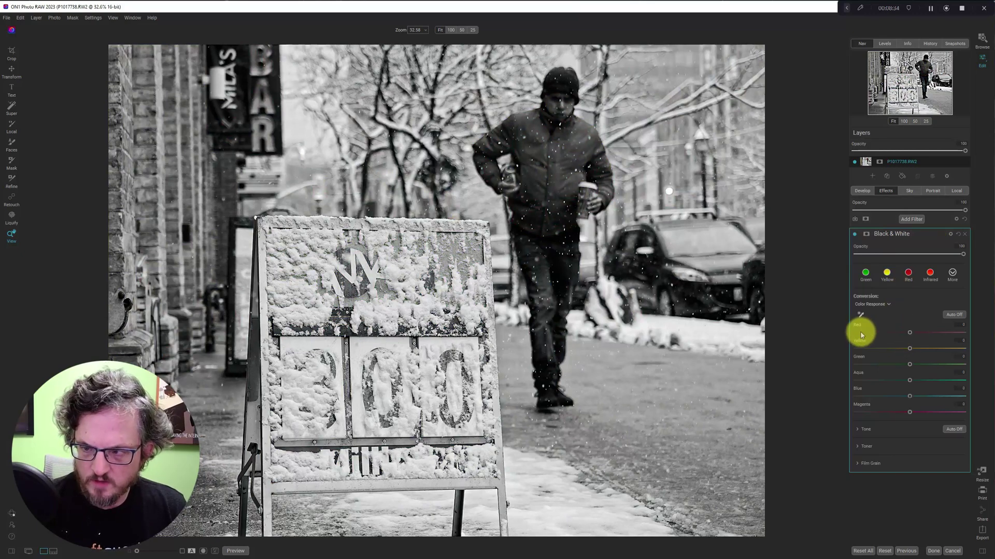
left_click_drag(908, 333, 947, 334)
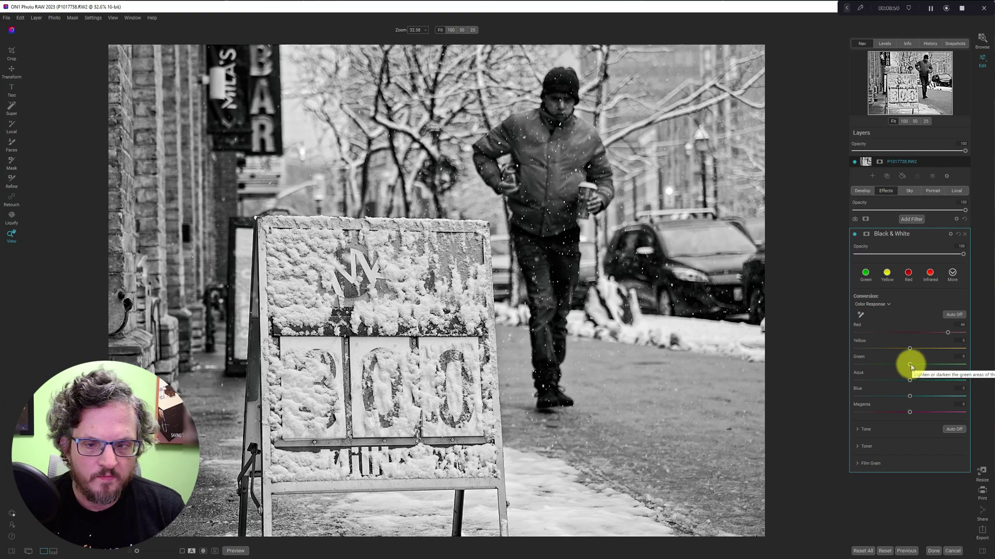
left_click_drag(911, 367, 864, 365)
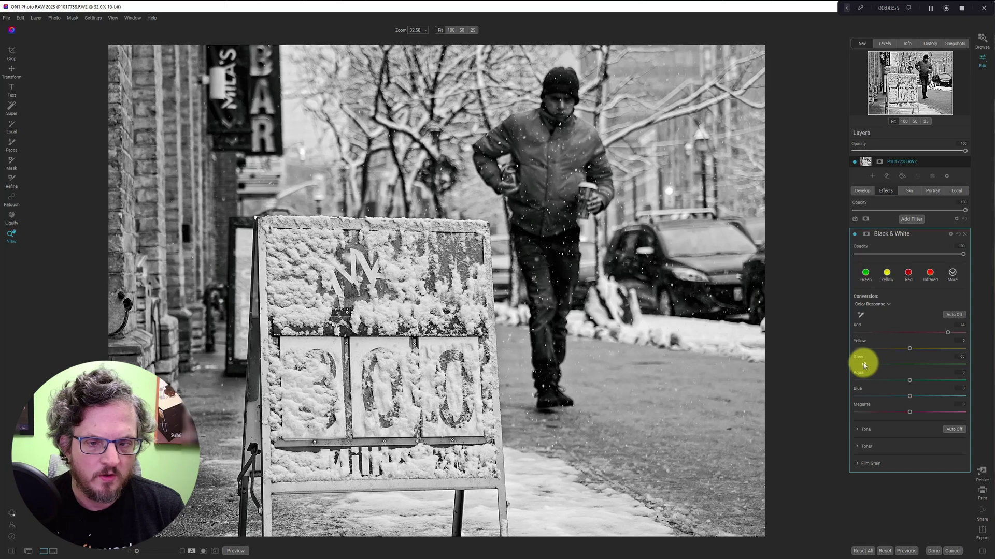
- Set Black & White Tone contrast to about 16, brighten slightly, and lift Whites to 7, checking clipping
left_click(857, 431)
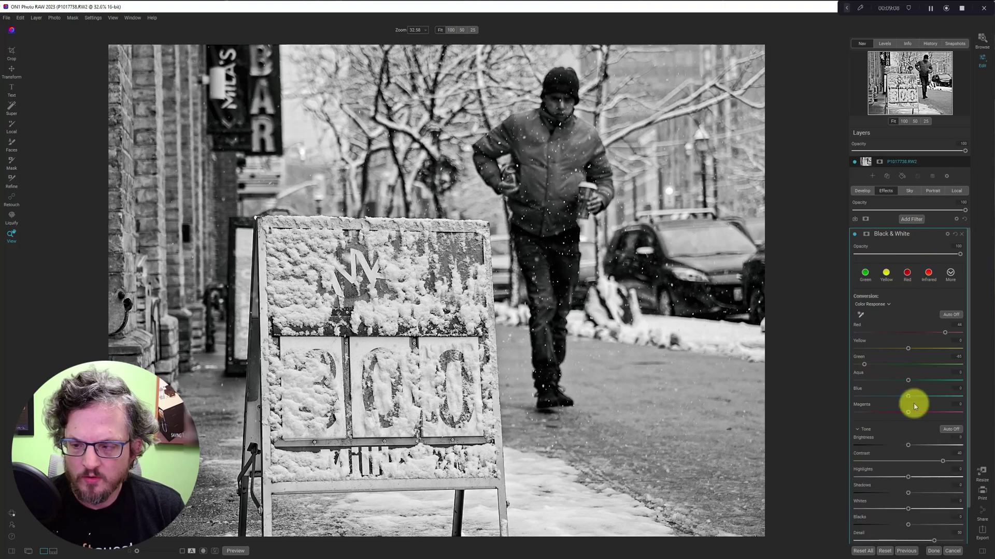
scroll(913, 403, "down", 2)
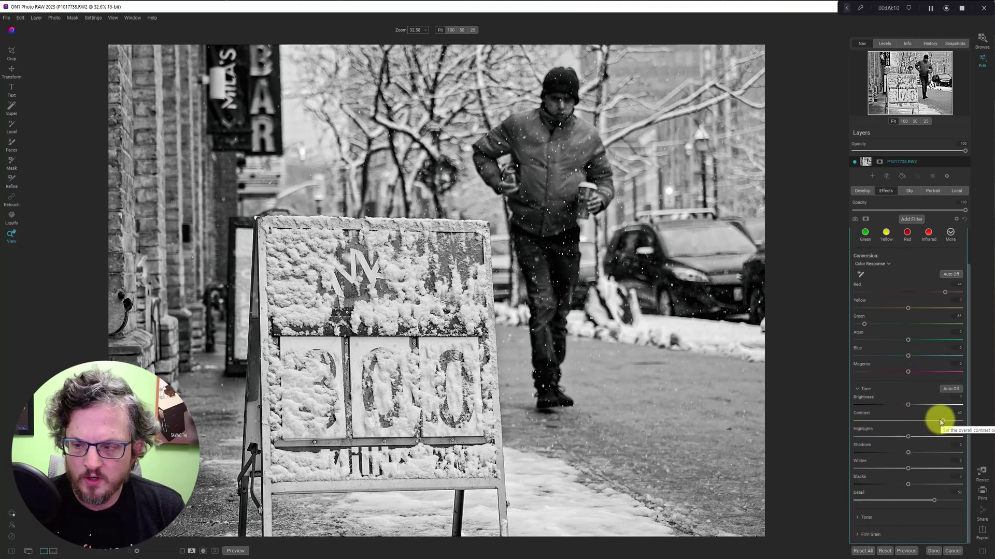
mouse_move(941, 420)
left_mouse_down()
mouse_move(843, 415)
mouse_move(937, 422)
left_mouse_up()
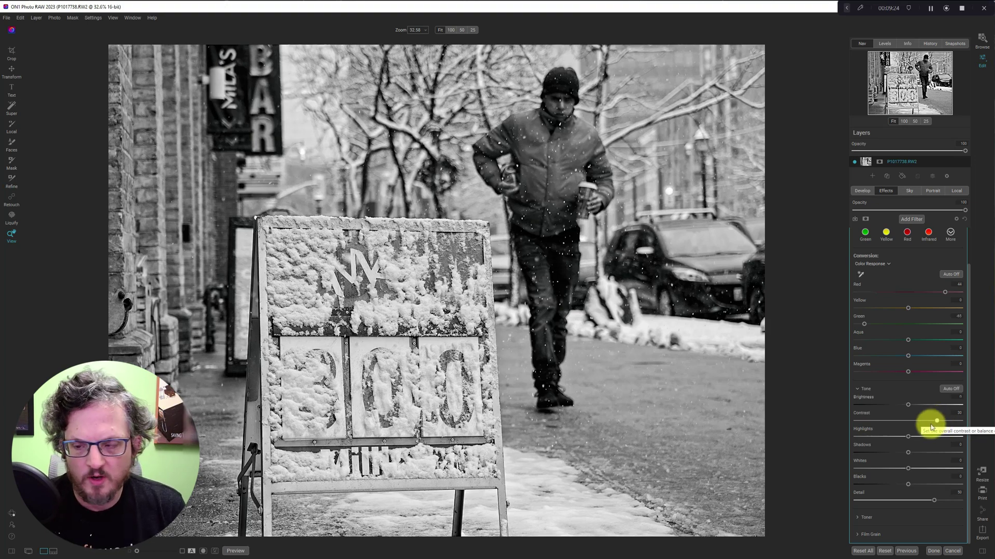
left_click_drag(937, 422, 927, 421)
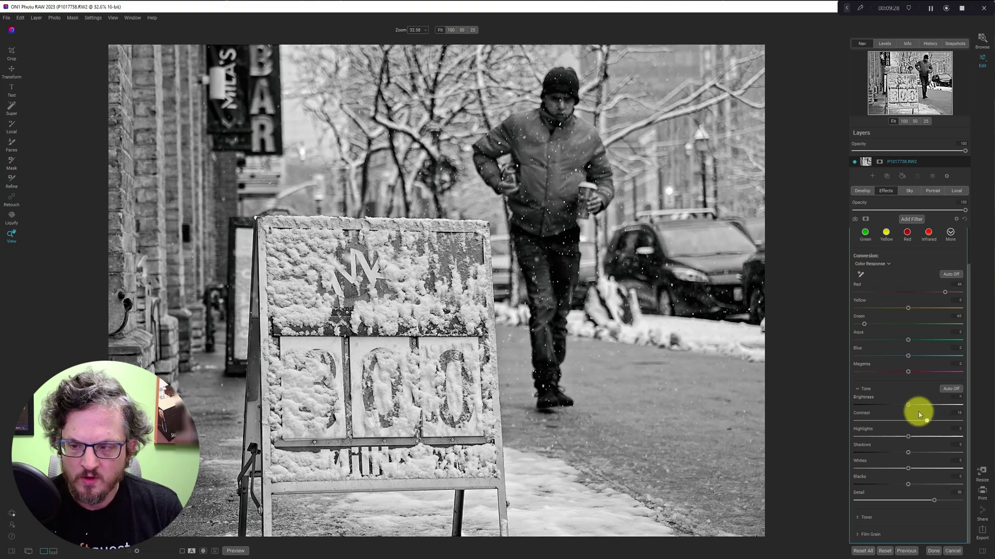
left_click_drag(908, 406, 918, 405)
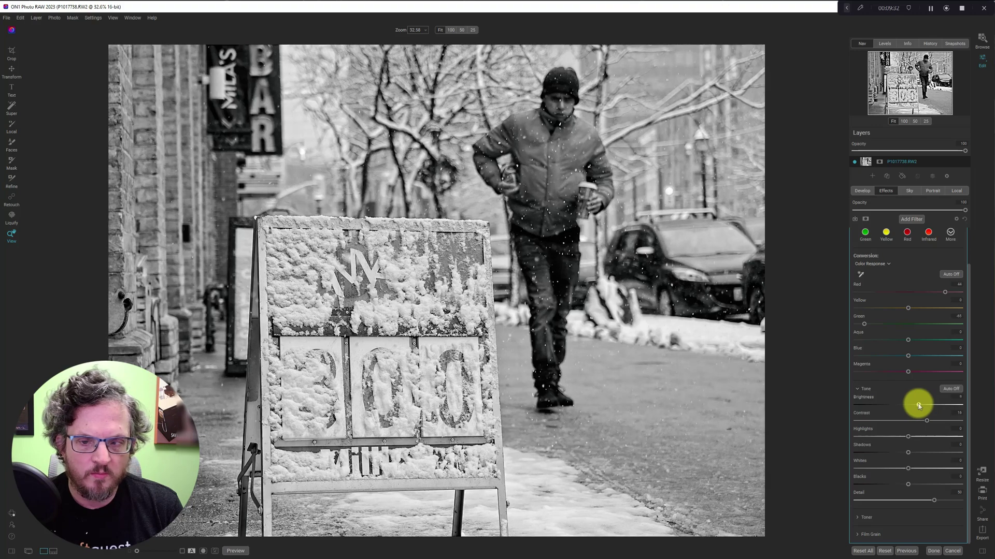
left_click(915, 454)
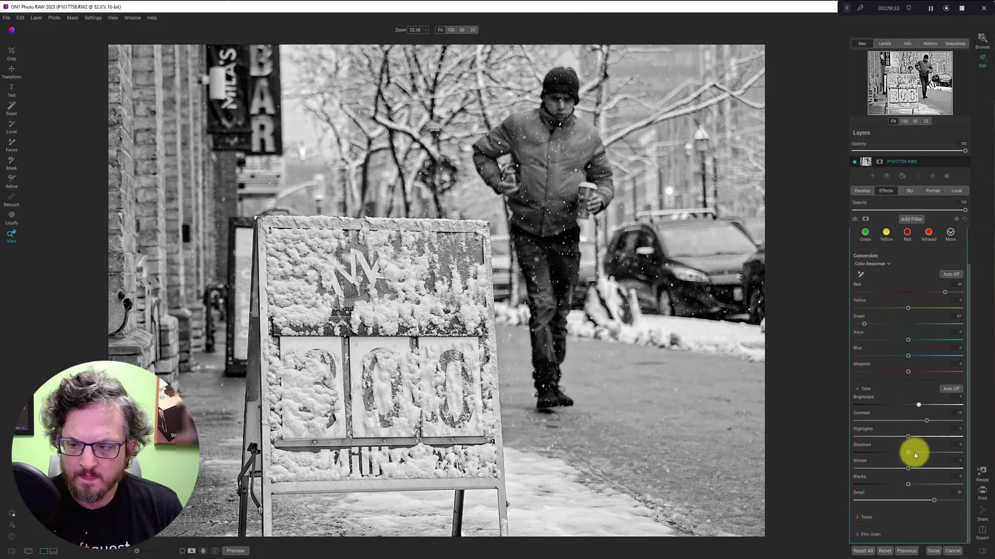
left_click(909, 484)
left_click_drag(909, 469, 916, 470)
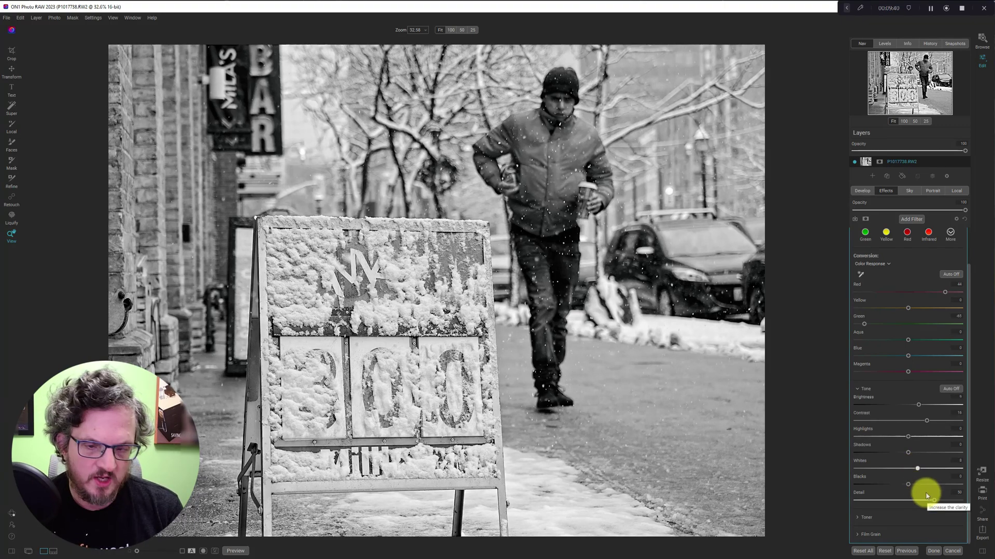
key("j")
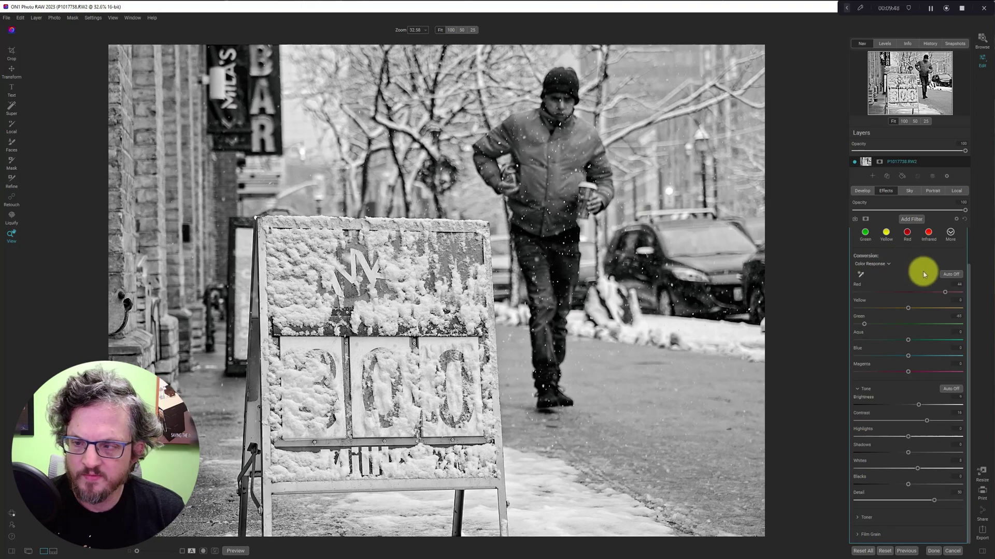
scroll(916, 295, "up", 2)
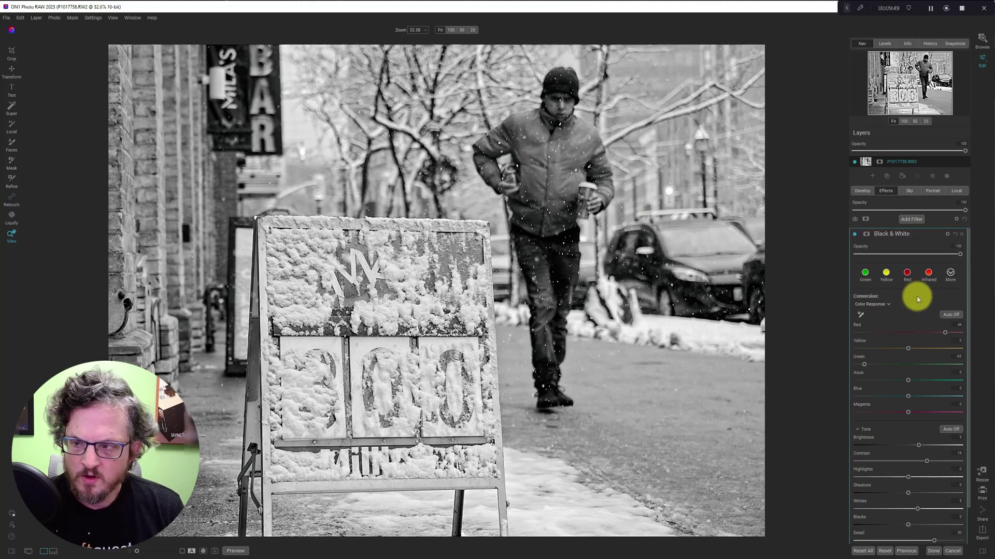
left_click(939, 234)
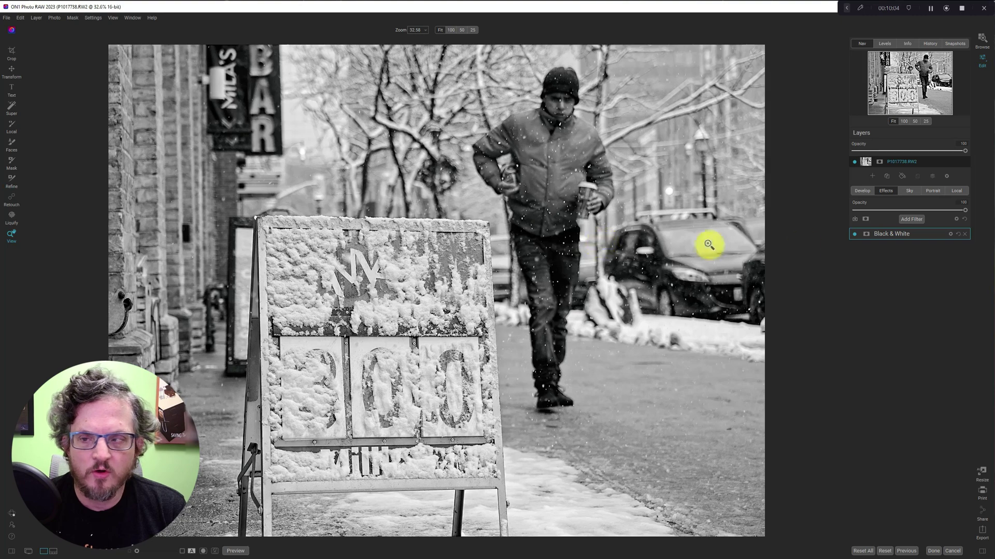
- Add Dynamic Contrast with Small at 20, reduced opacity, and Medium at about -8
left_click(915, 220)
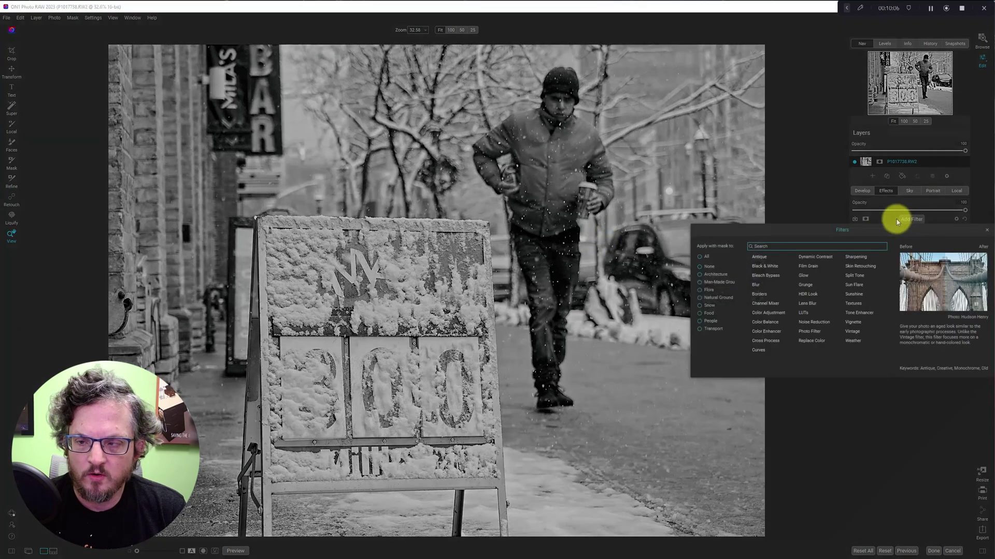
key("Escape")
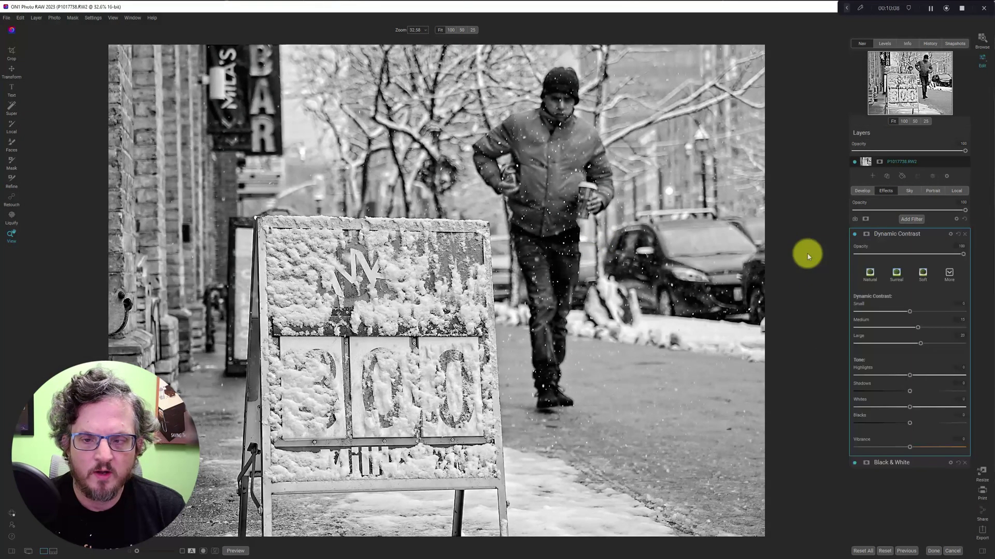
left_click_drag(909, 311, 921, 312)
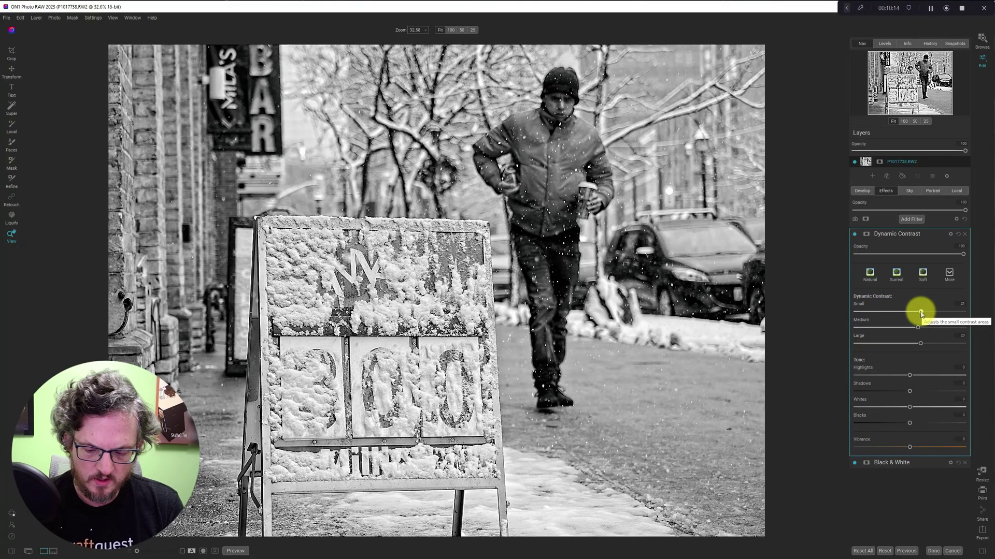
left_click(855, 235)
left_click(854, 234)
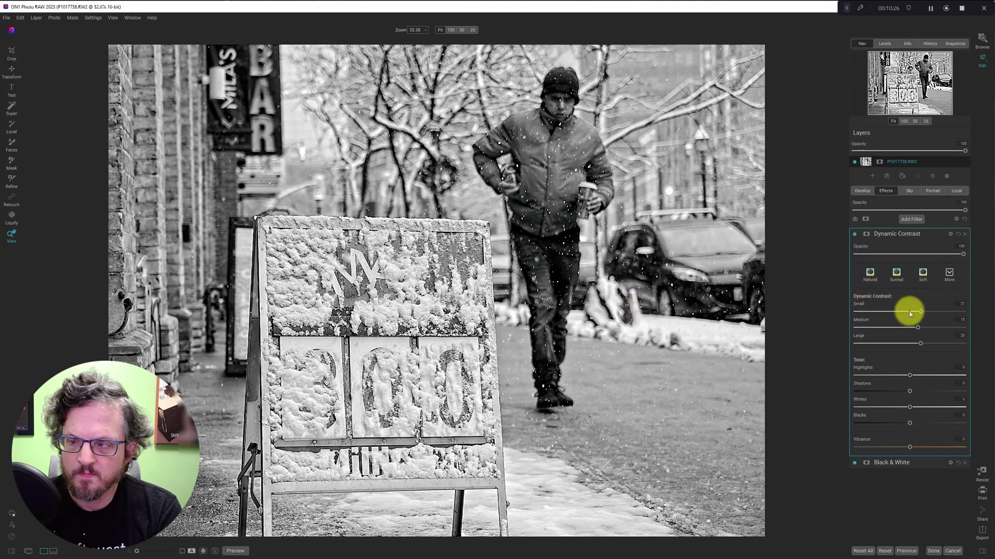
left_click_drag(961, 253, 953, 256)
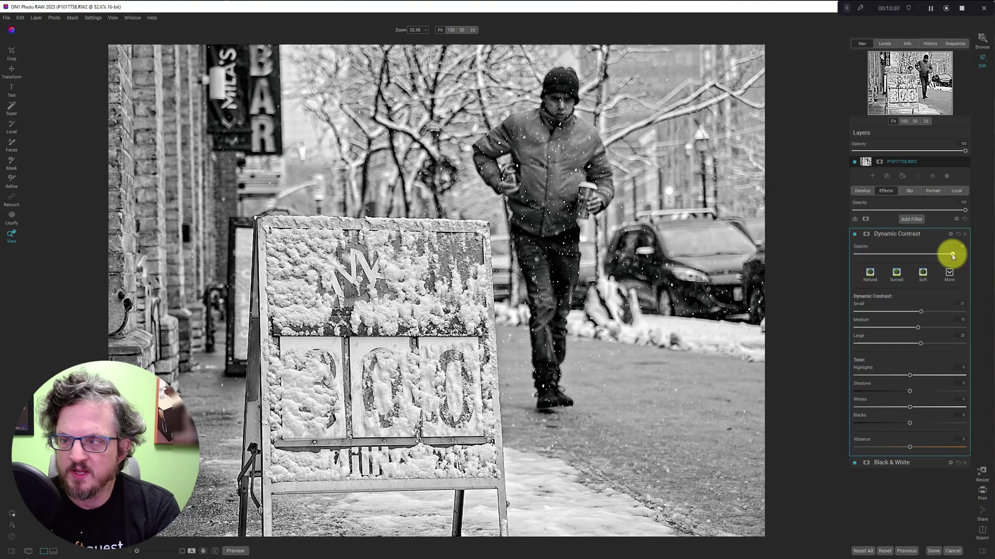
left_click(854, 234)
left_click(854, 234)
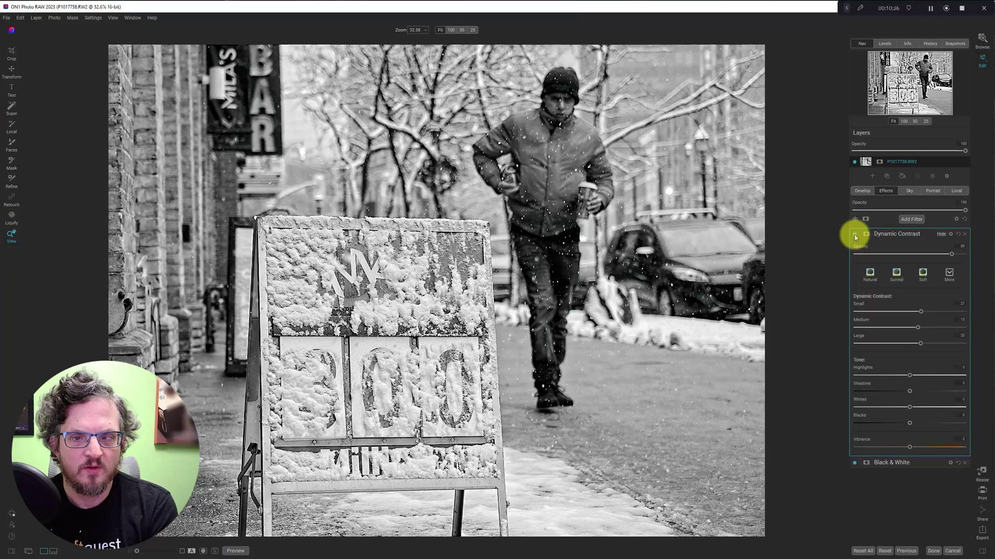
left_click_drag(950, 253, 946, 254)
mouse_move(916, 327)
left_mouse_down()
mouse_move(828, 328)
mouse_move(911, 329)
mouse_move(901, 335)
left_mouse_up()
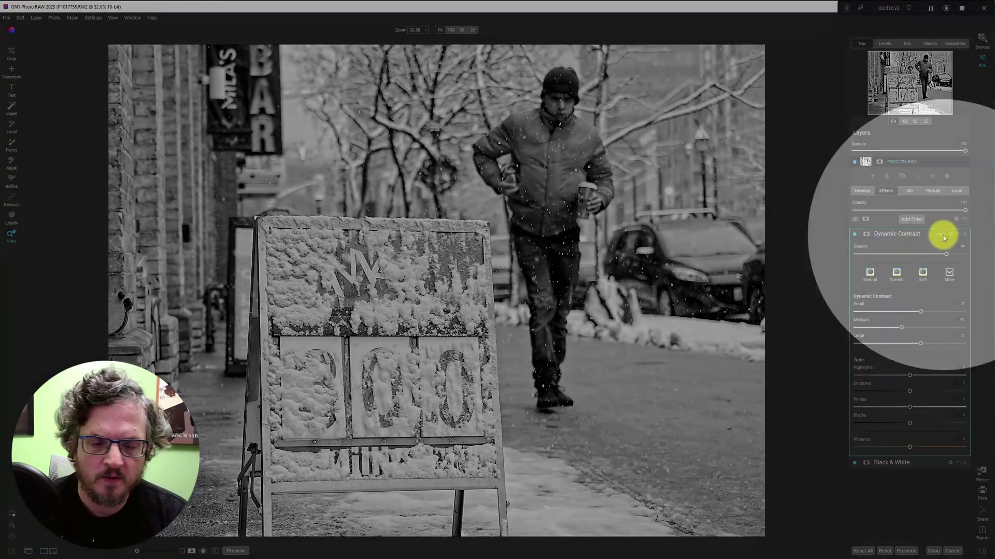
left_click(941, 236)
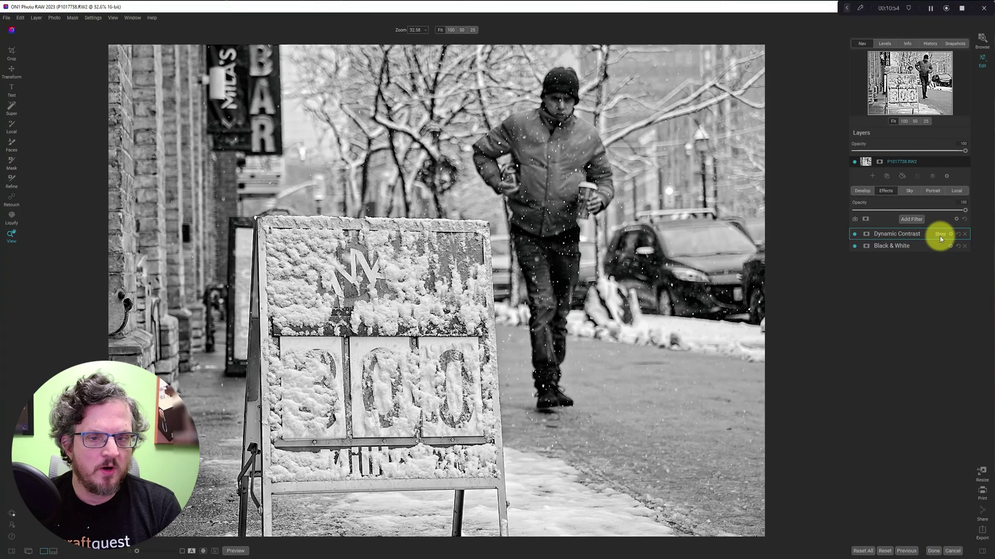
- Add a Vignette filter using a white vignette preset from the extra presets
left_click(913, 222)
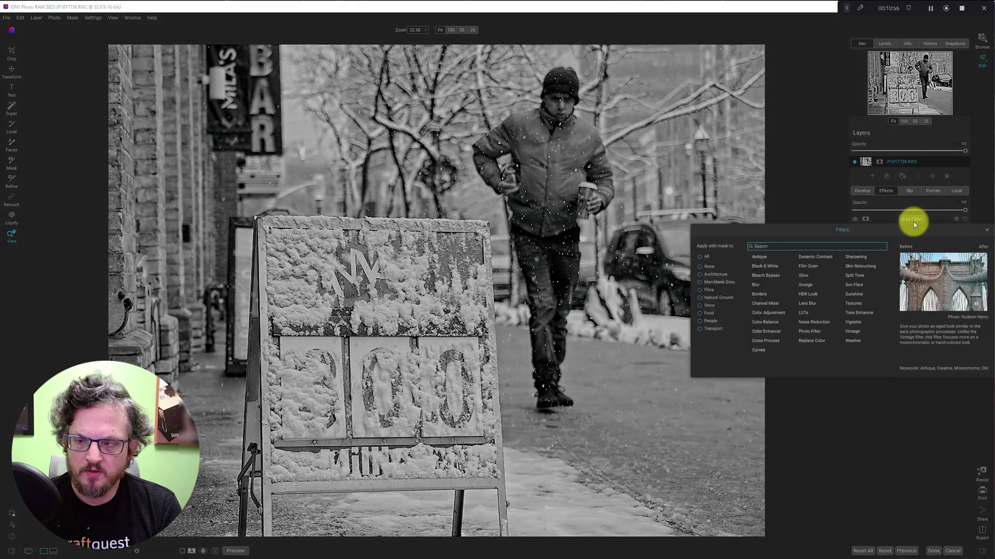
left_click(856, 325)
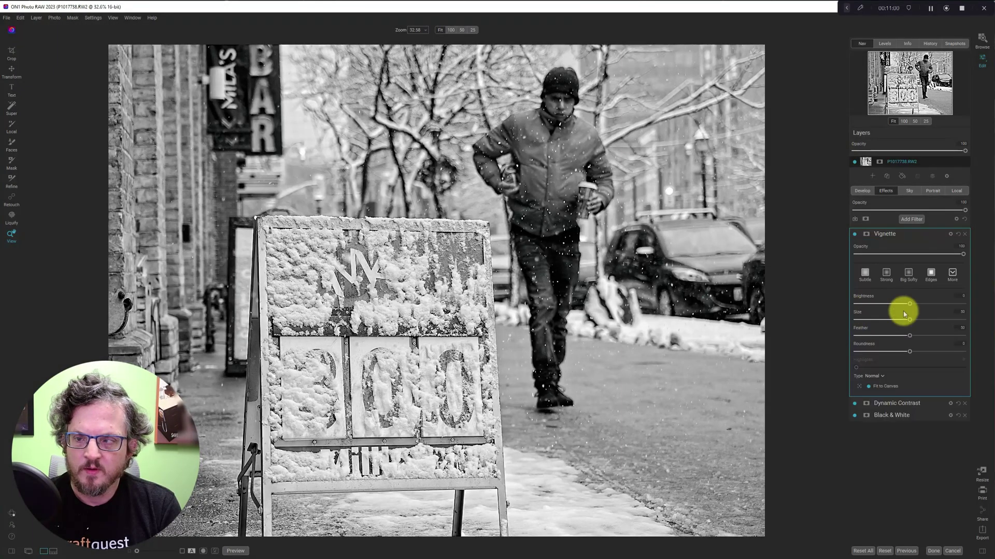
left_click(909, 277)
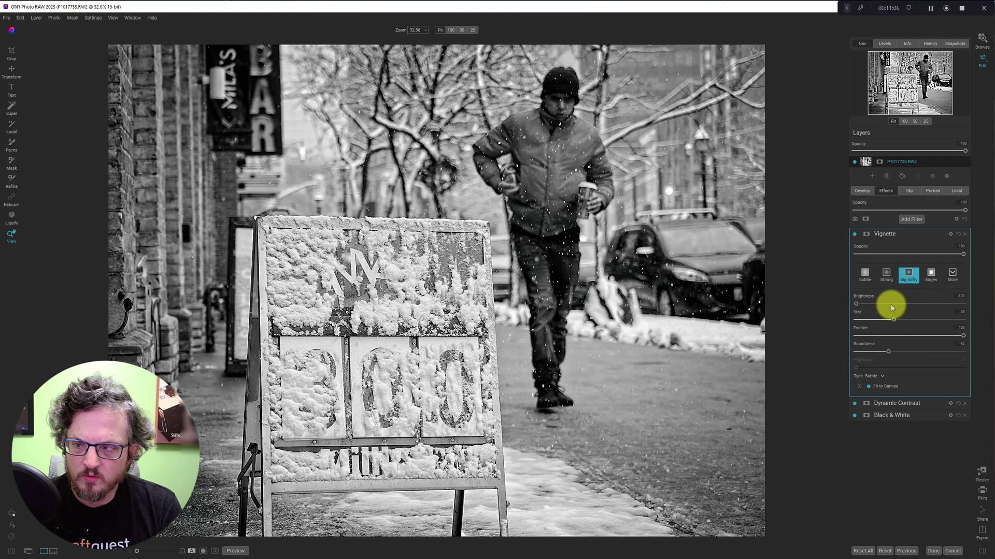
left_click(951, 273)
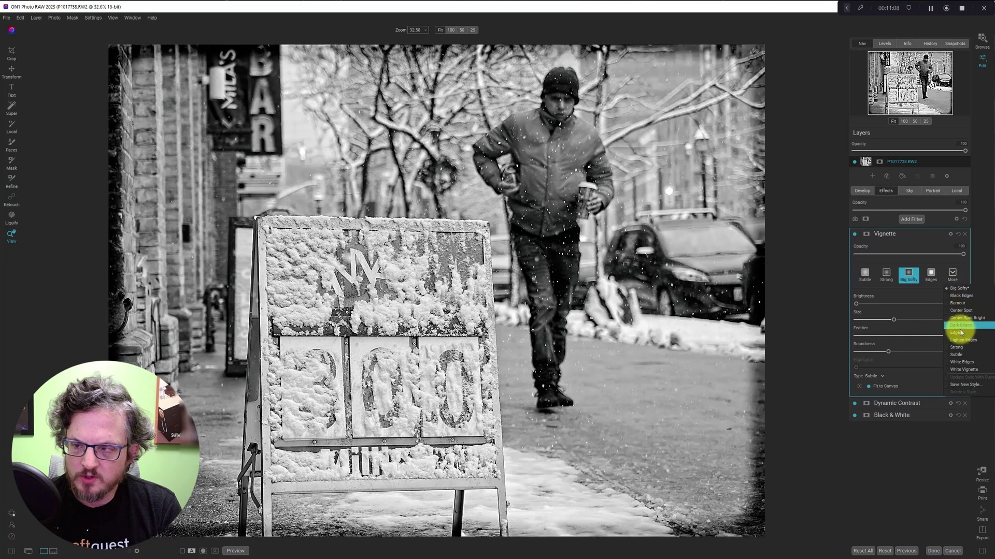
left_click(970, 370)
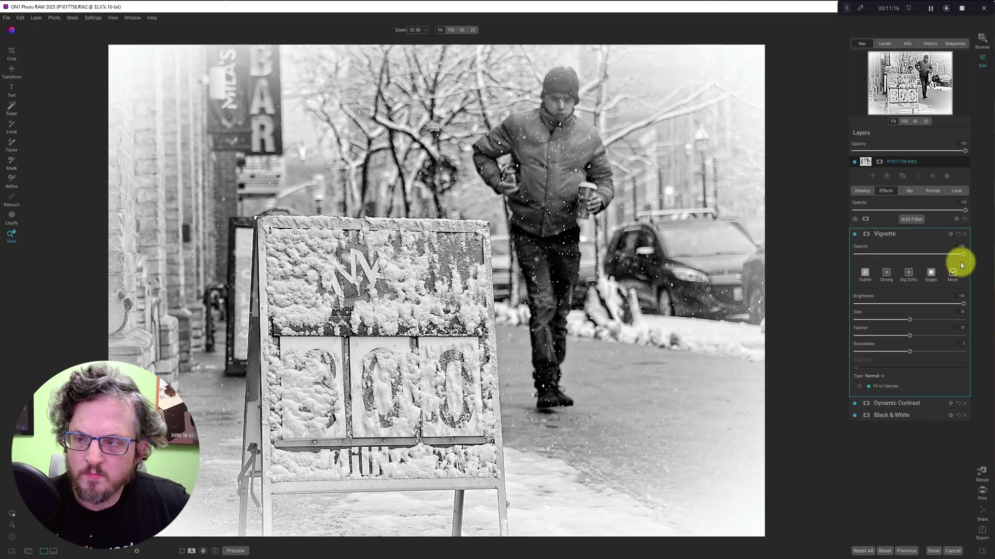
- Lower the vignette's opacity, enlarge its size, and set Feather to about 11
left_click_drag(963, 254, 910, 254)
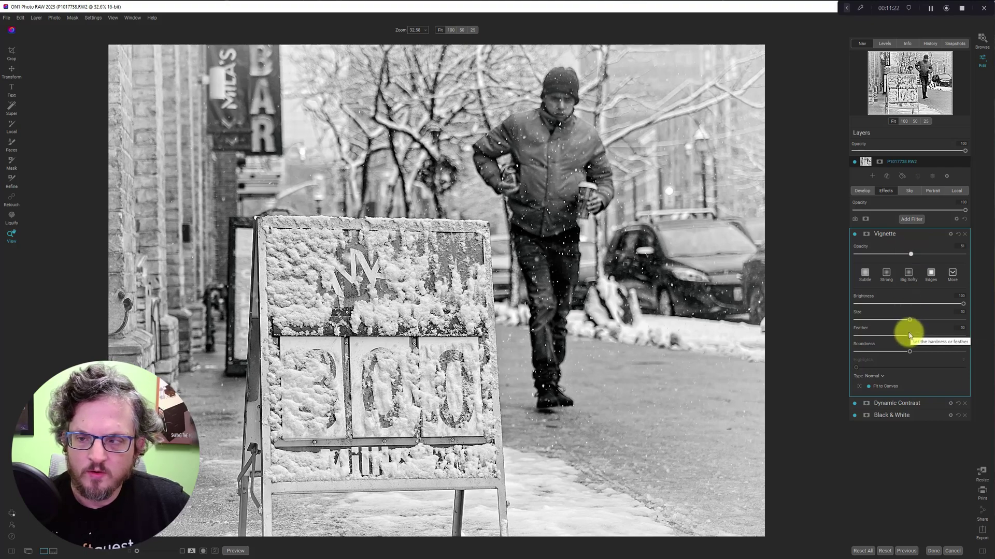
left_click_drag(908, 337, 815, 333)
left_click_drag(912, 320, 909, 321)
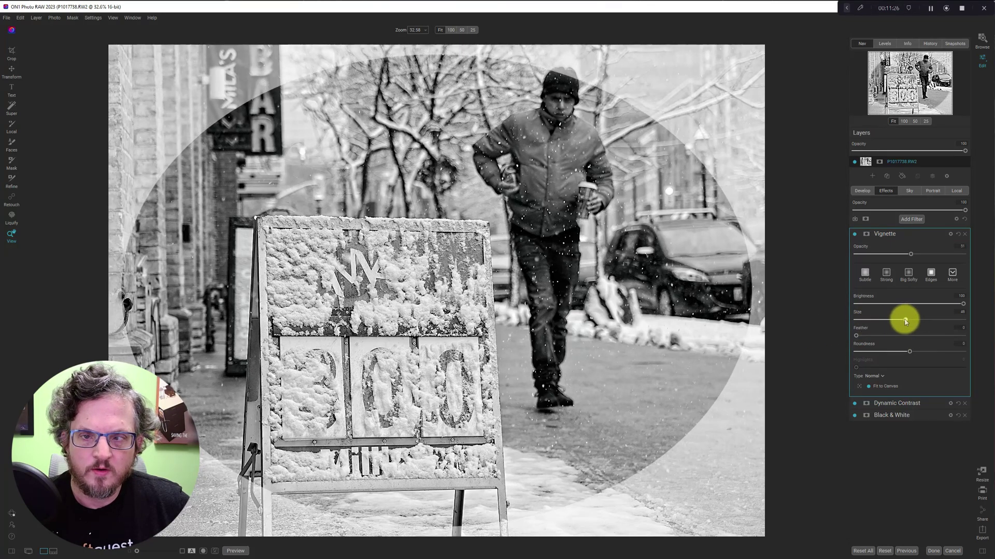
left_click_drag(905, 321, 915, 322)
left_click_drag(856, 335, 914, 336)
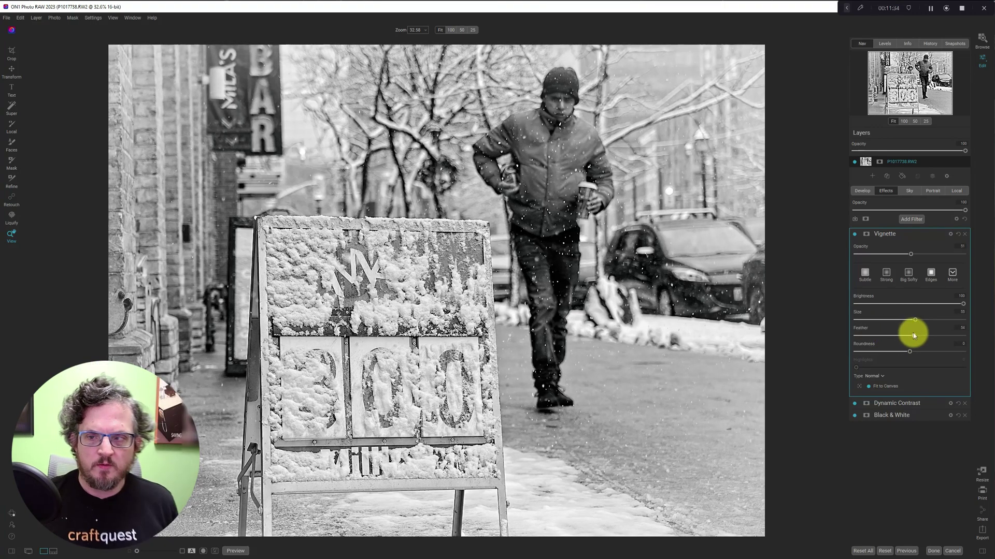
- Toggle the Vignette off and on twice, collapse its settings, and preview the original colour photo
left_click(854, 235)
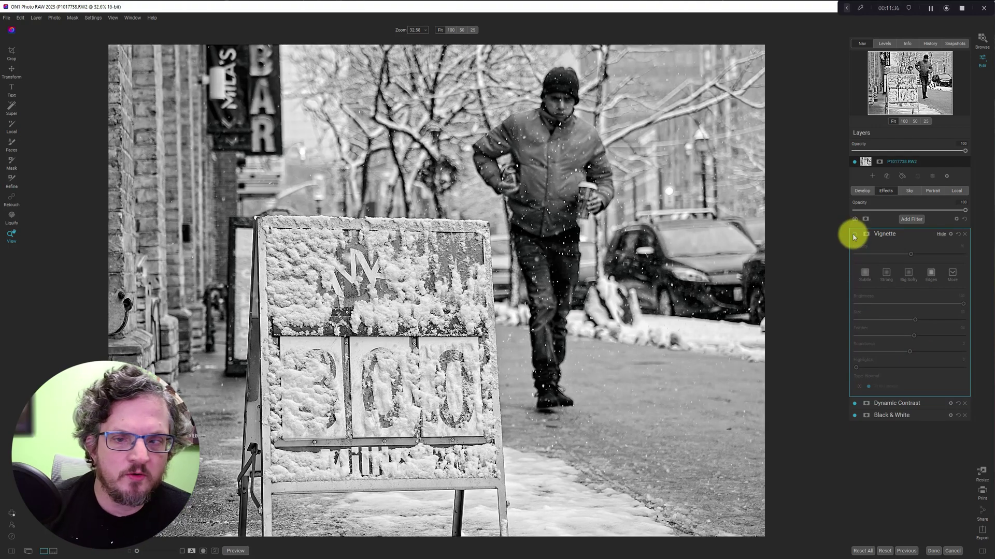
left_click(854, 235)
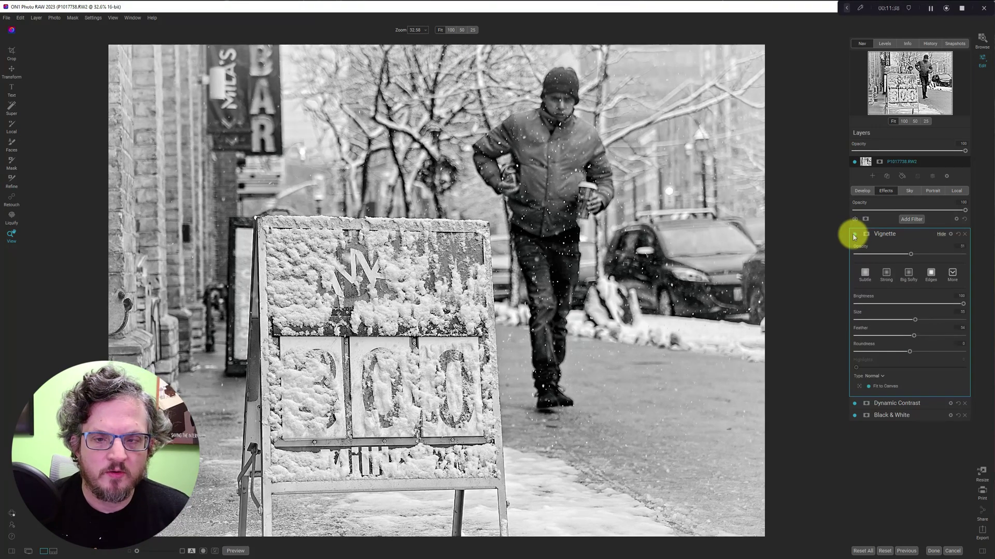
left_click(853, 236)
left_click(854, 236)
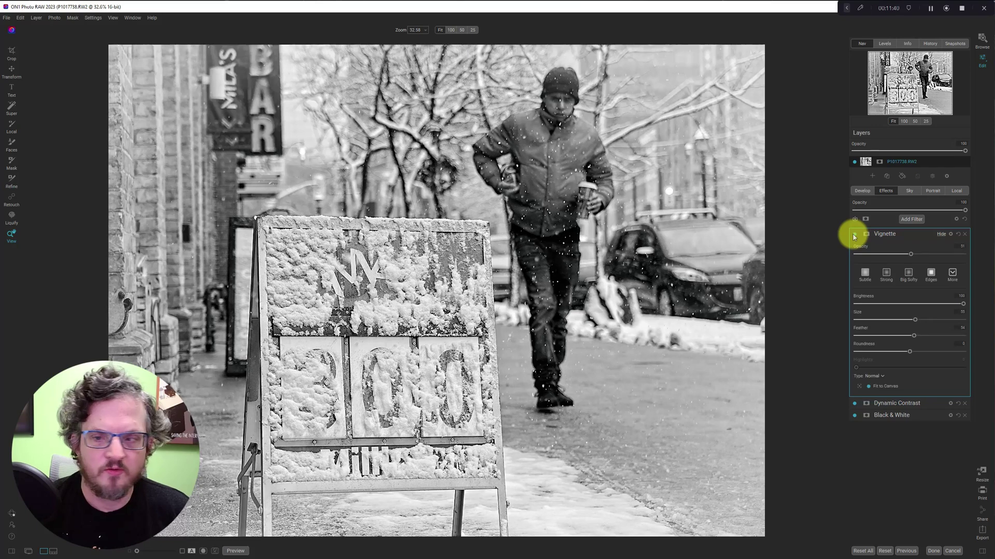
left_click(939, 234)
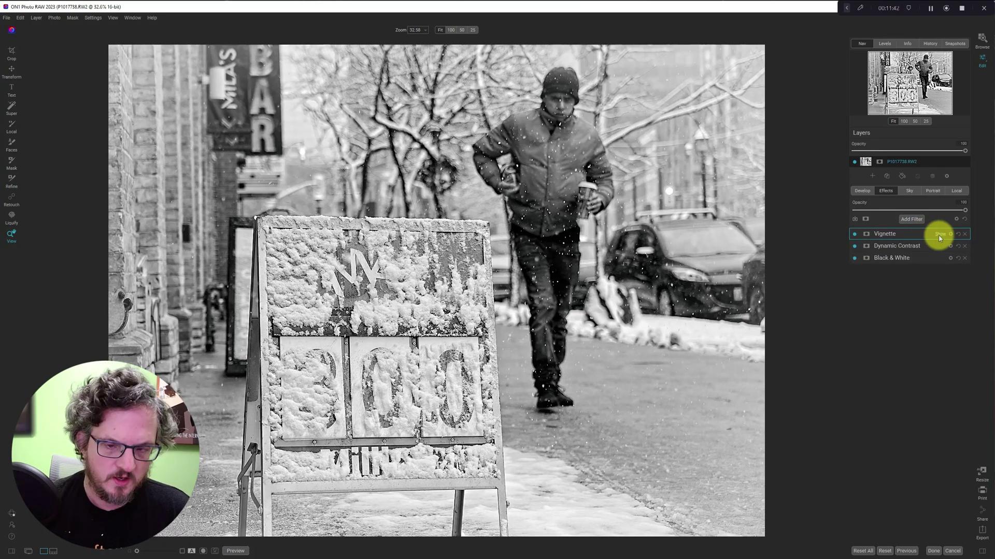
key("backslash")
key("backslash")
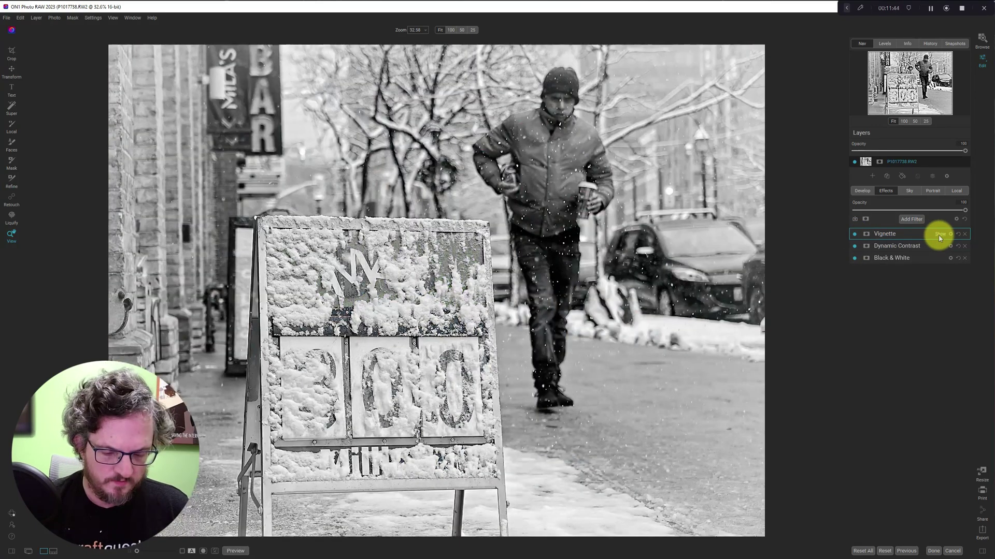